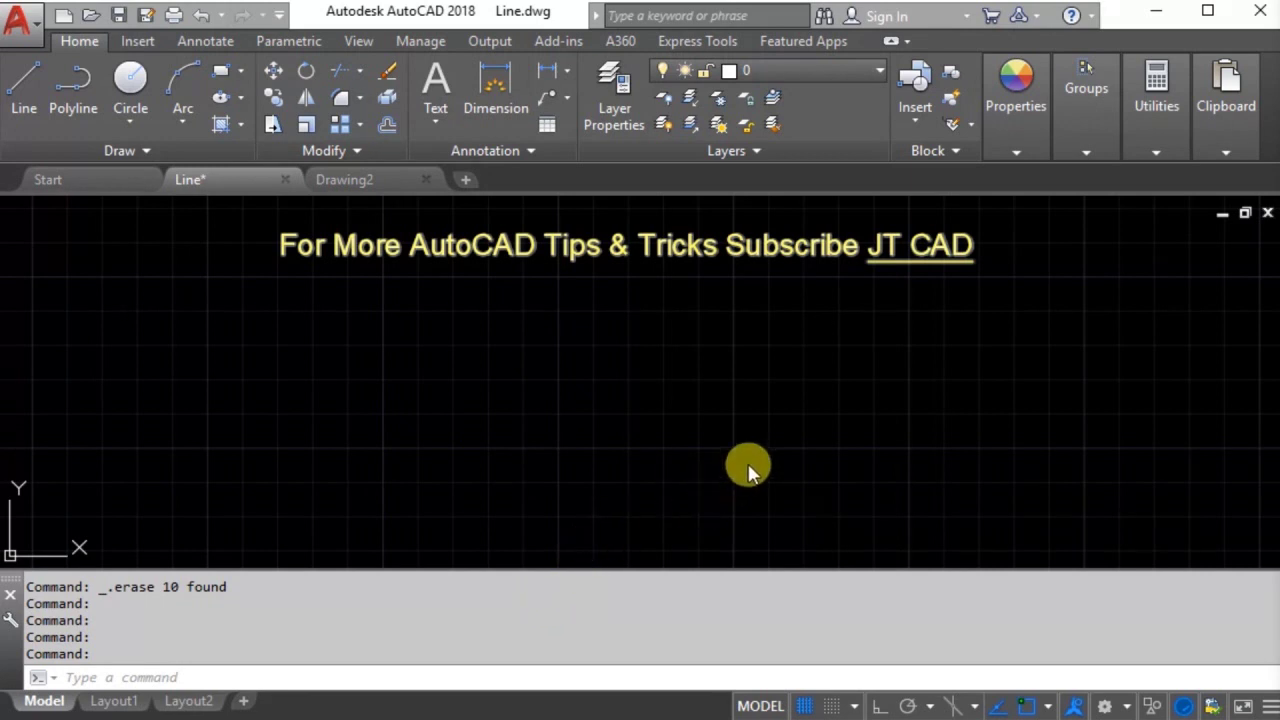
- Open the Drawing Units dialog with the UN command
{"action": "type", "text": "UN"}
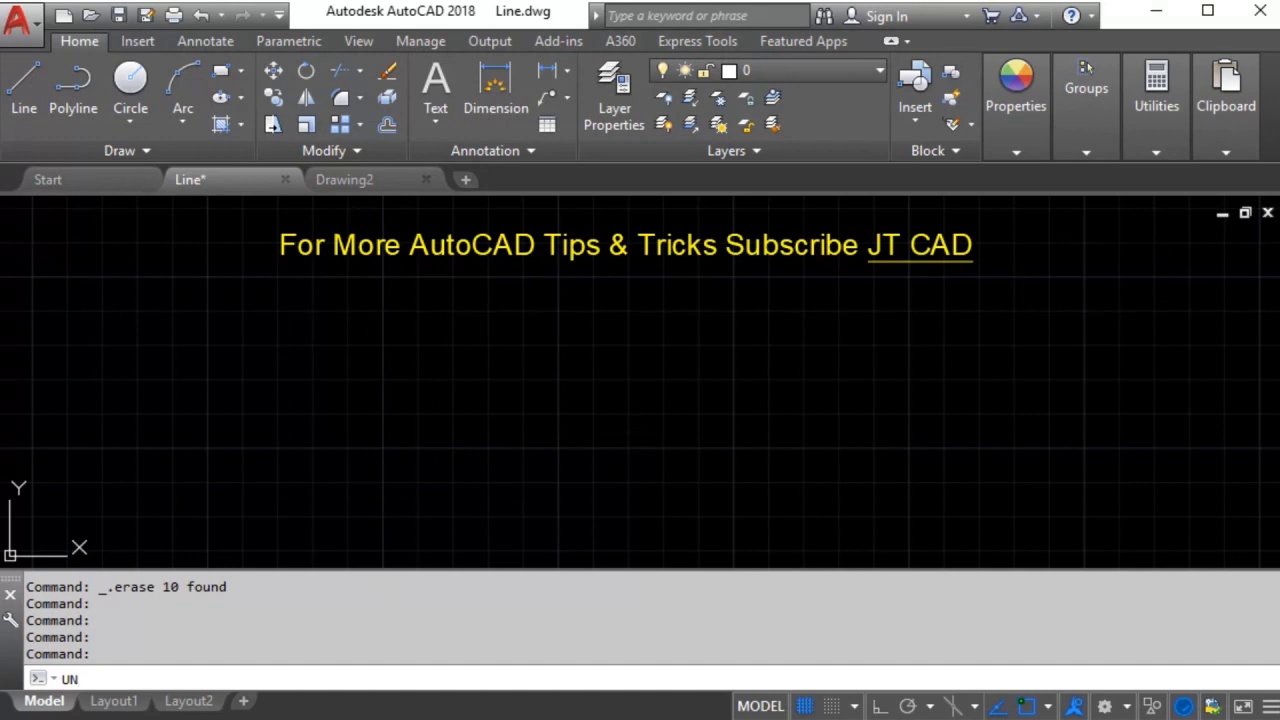
{"action": "key", "text": "Return"}
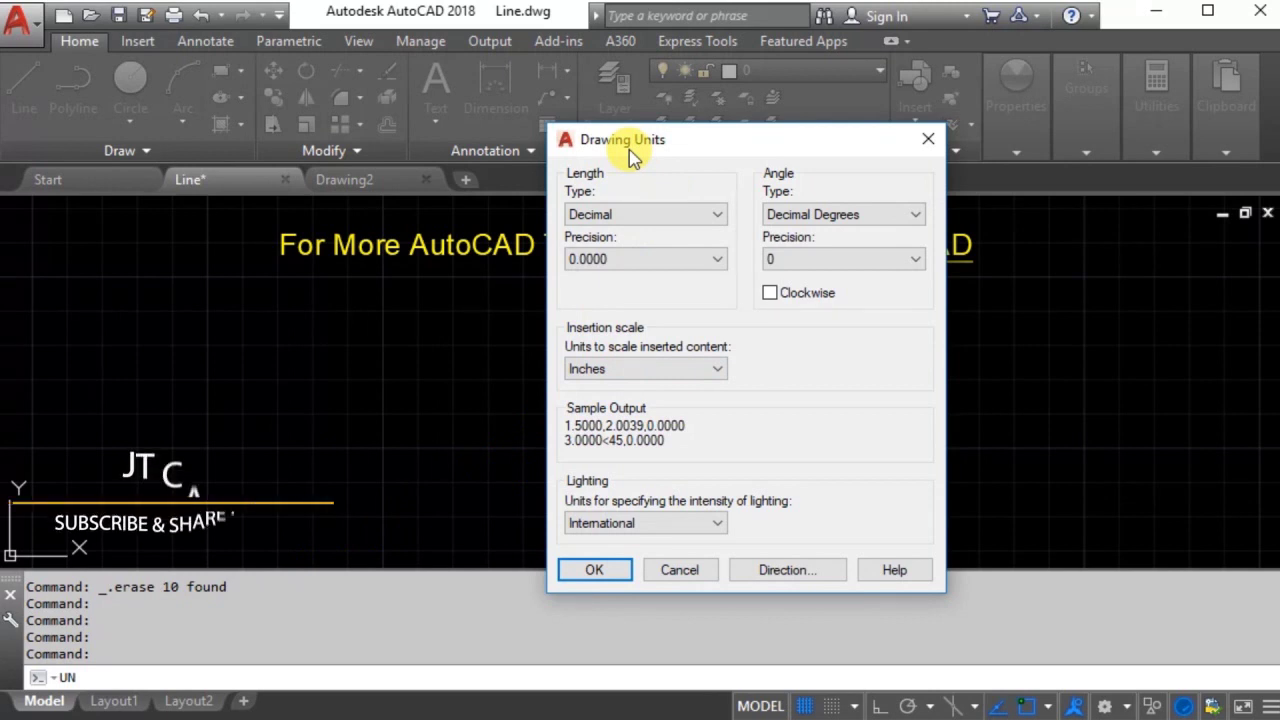
- Set length units to Engineering at 0'-0.0000" precision, keeping Inches insertion scale
{"action": "left_click", "coordinate": [597, 216]}
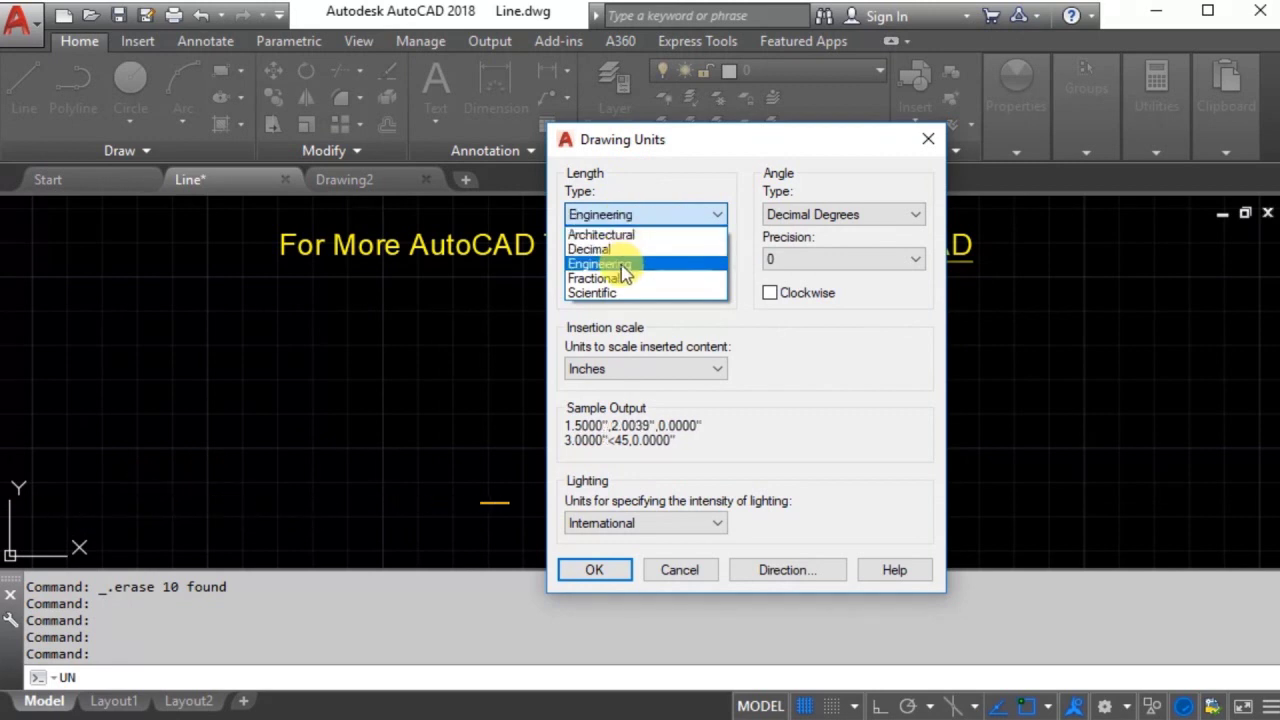
{"action": "left_click", "coordinate": [622, 265]}
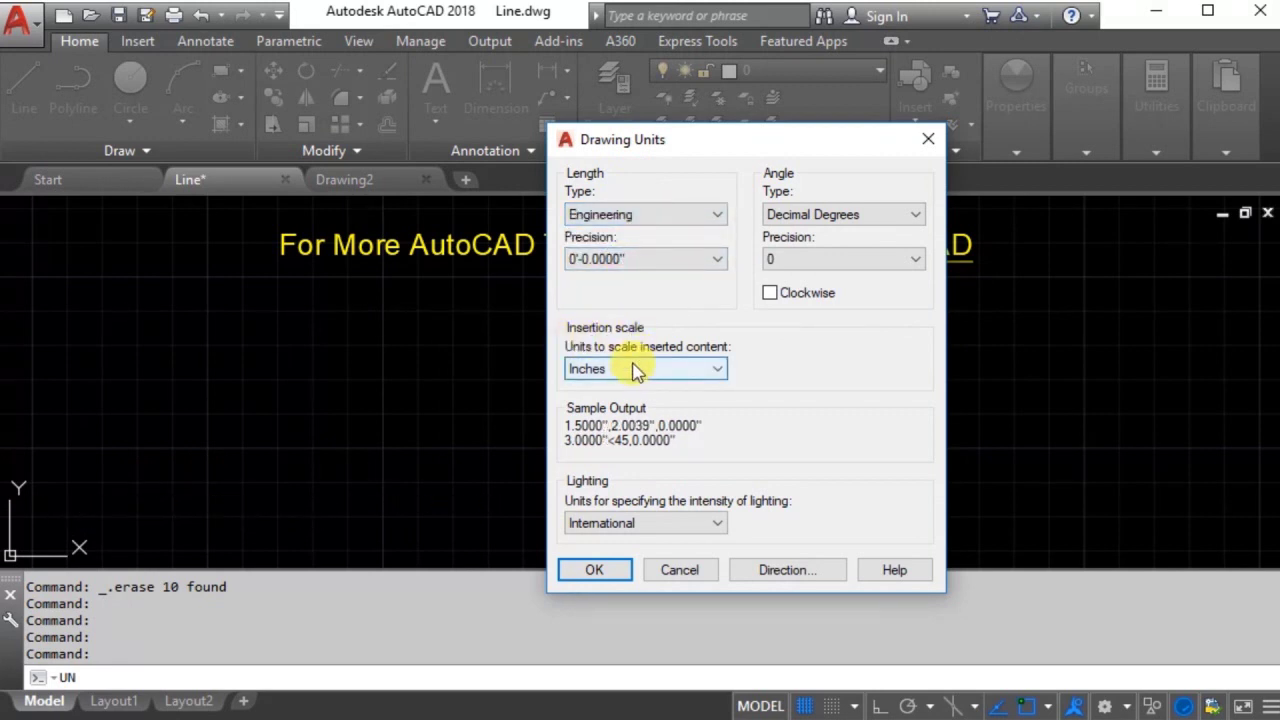
{"action": "left_click", "coordinate": [609, 369]}
{"action": "left_click", "coordinate": [608, 371]}
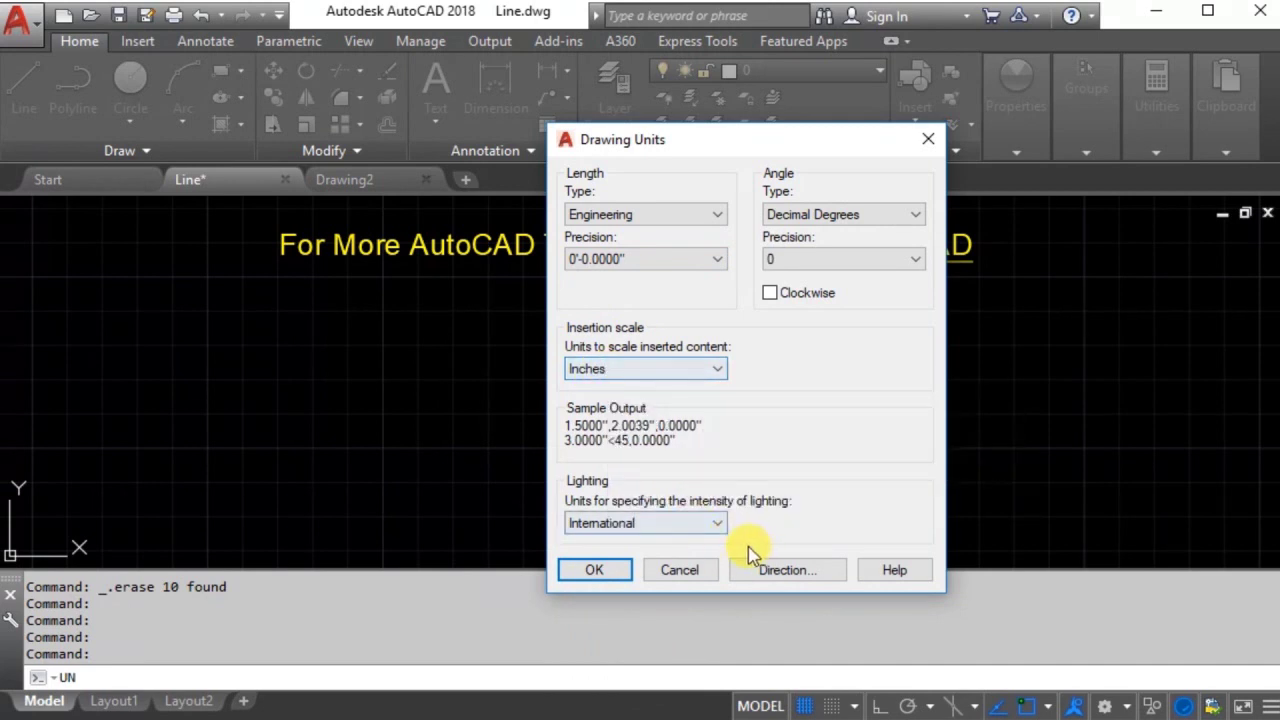
{"action": "left_click", "coordinate": [596, 571]}
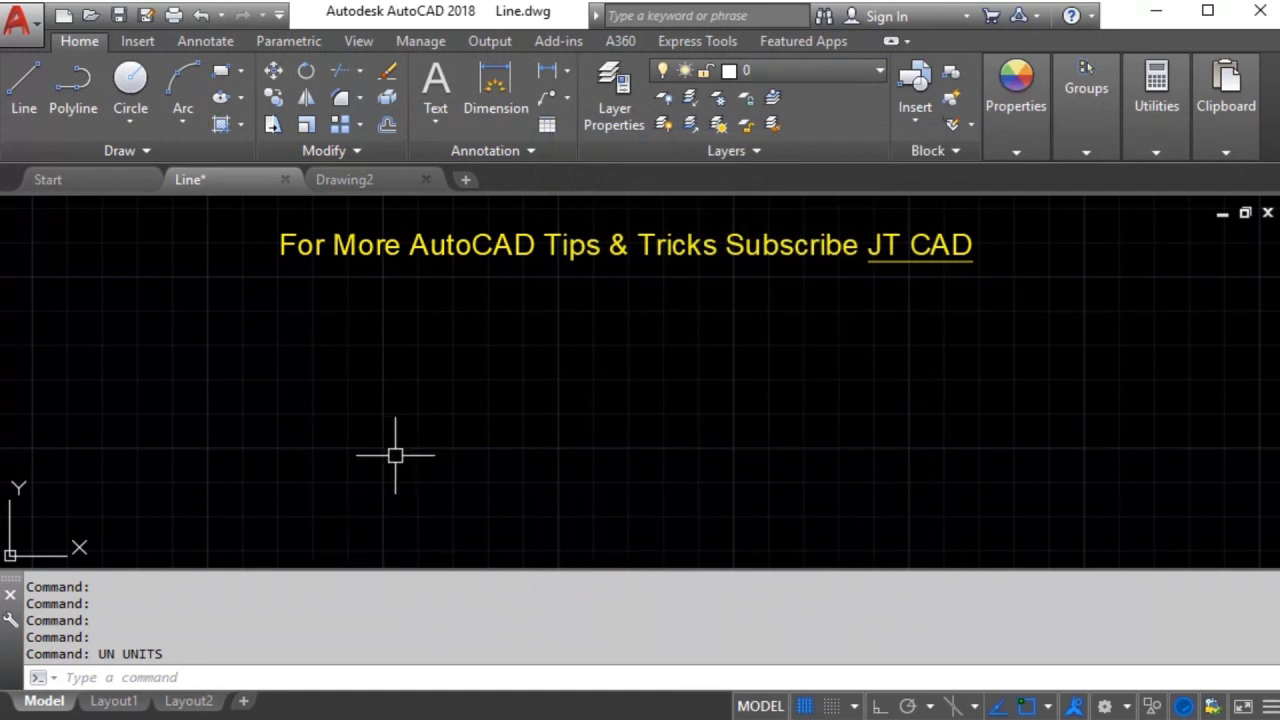
- Draw a polyline 2'-5" long horizontally to the right with Ortho on
{"action": "type", "text": "pl"}
{"action": "key", "text": "Return"}
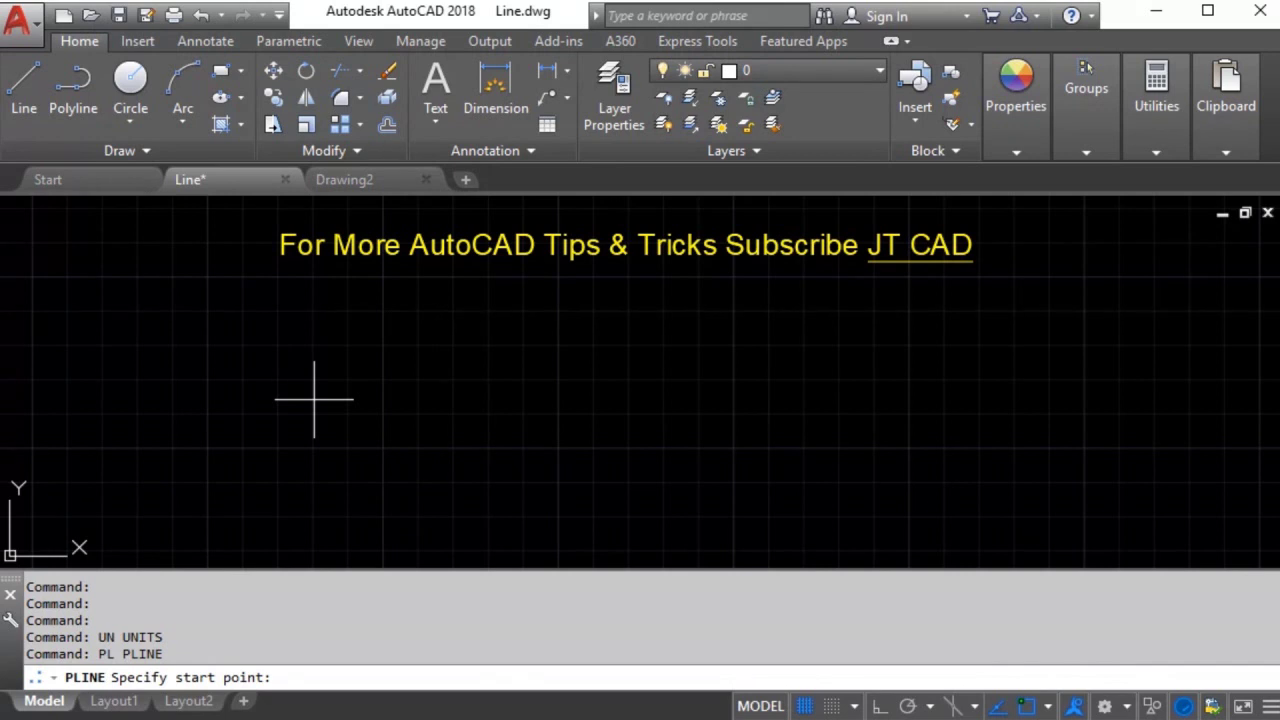
{"action": "left_click", "coordinate": [314, 399]}
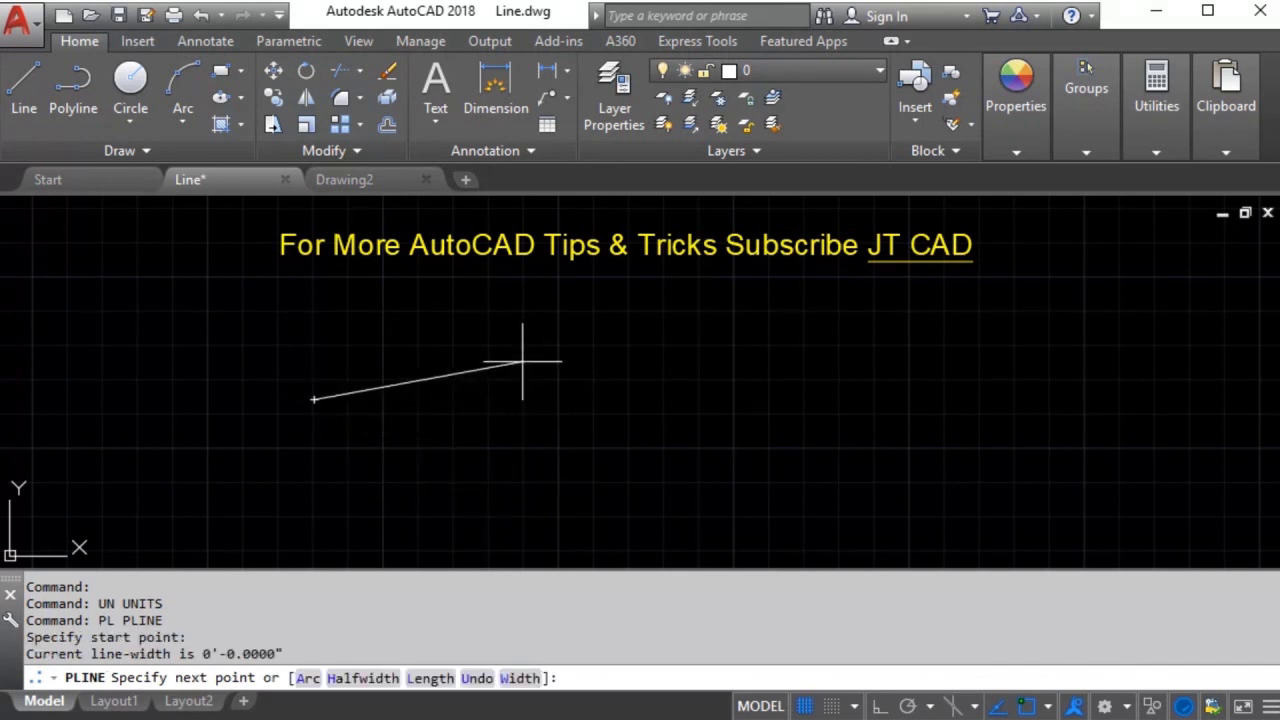
{"action": "key", "text": "F8"}
{"action": "type", "text": "2'5\""}
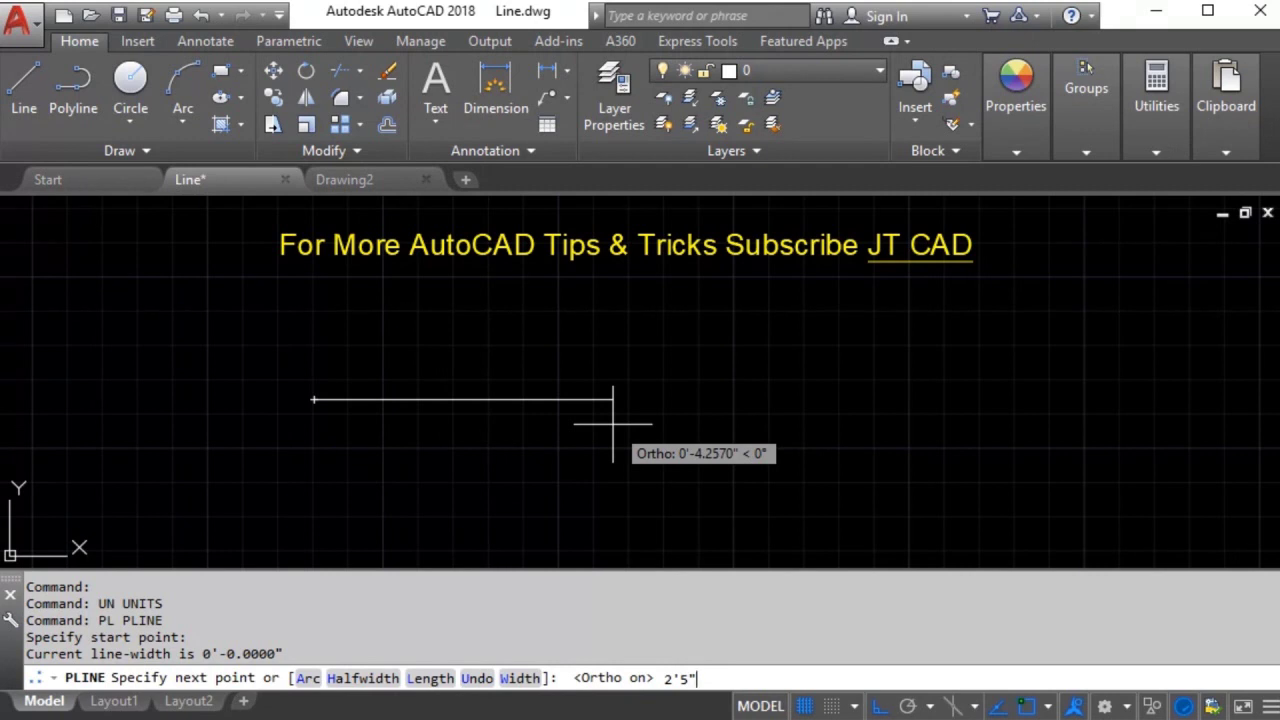
{"action": "key", "text": "Return"}
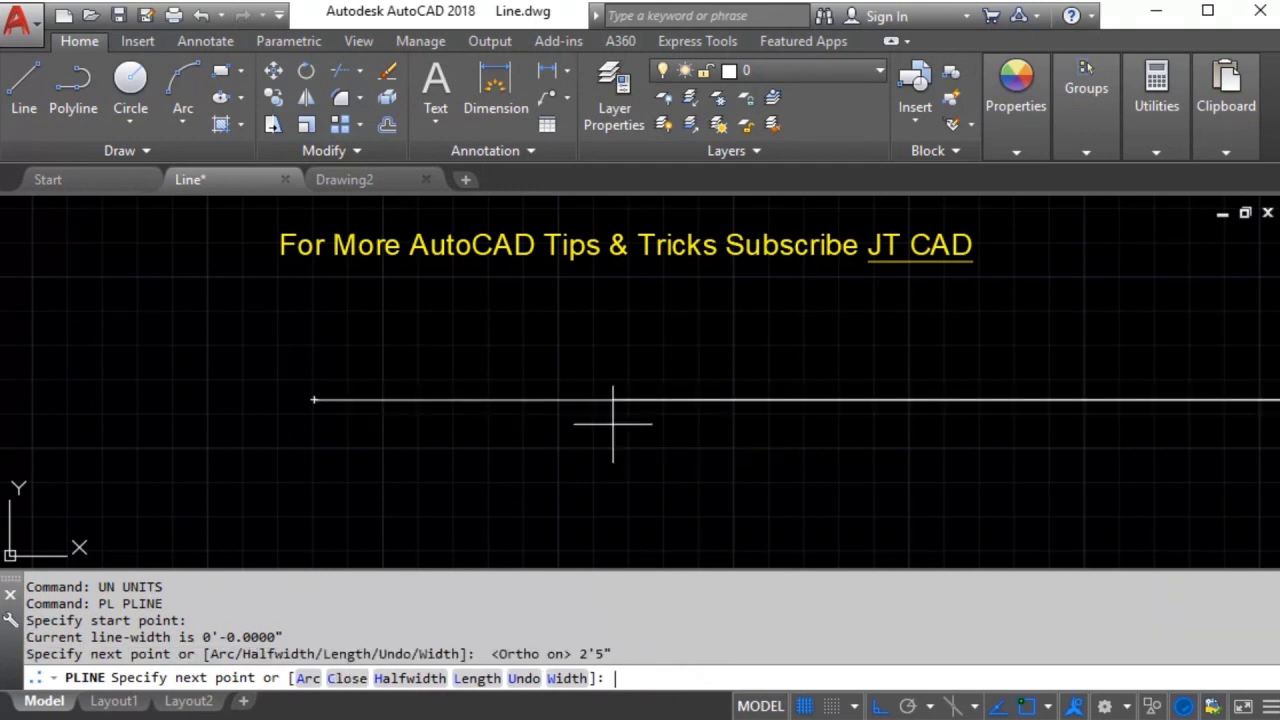
{"action": "scroll", "coordinate": [600, 450], "scroll_direction": "down", "scroll_amount": 1}
{"action": "scroll", "coordinate": [700, 460], "scroll_direction": "down", "scroll_amount": 1}
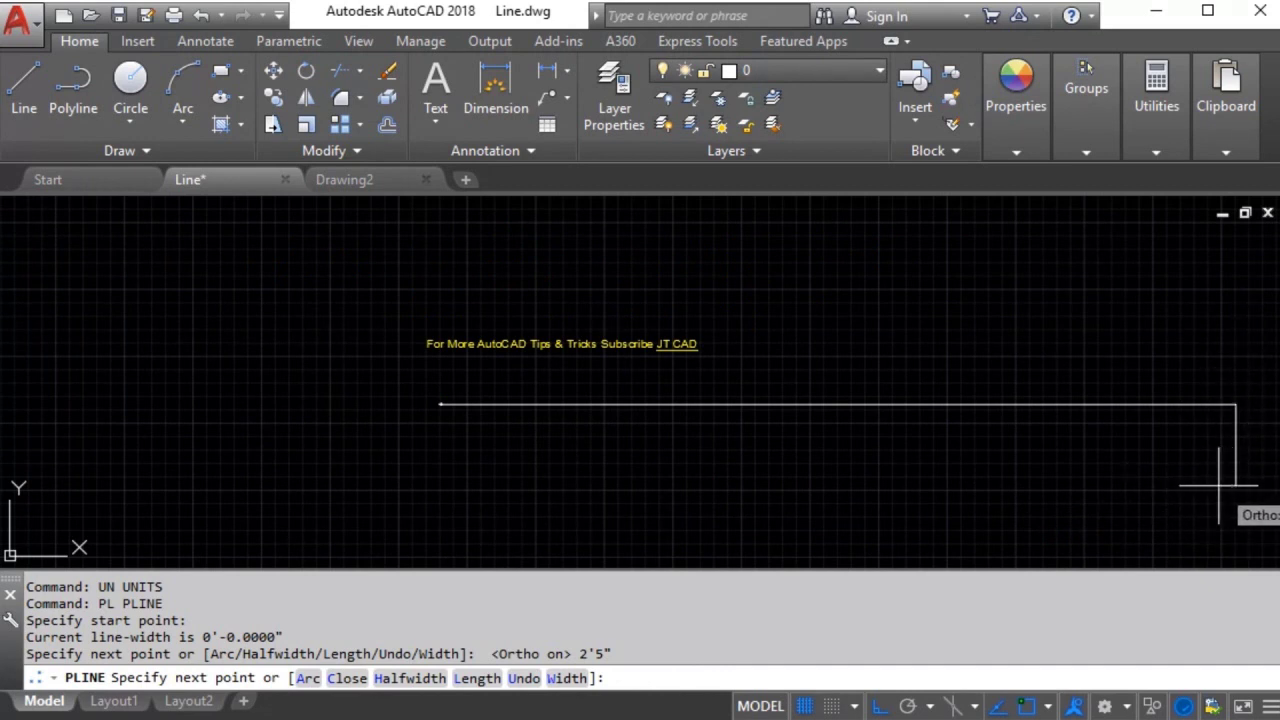
{"action": "key", "text": "Return"}
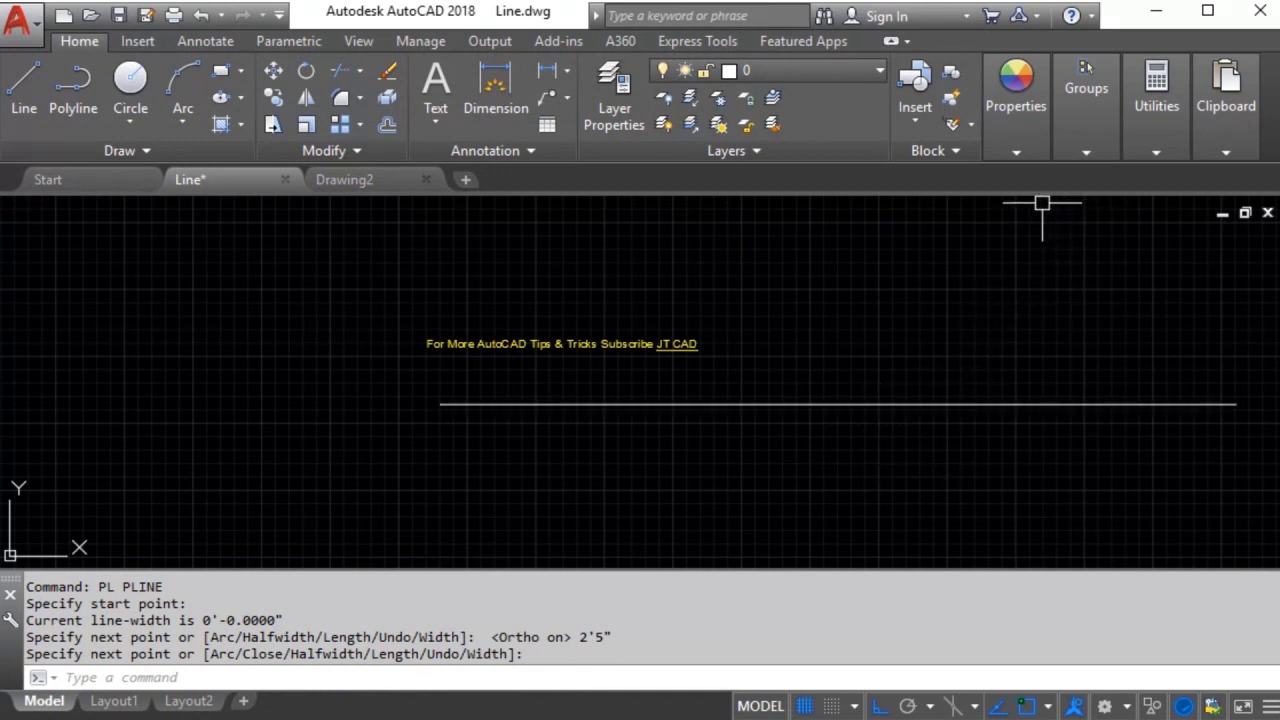
- Measure the distance between the line's endpoints, reading 2'-5.0000", then cancel
{"action": "left_click", "coordinate": [1155, 152]}
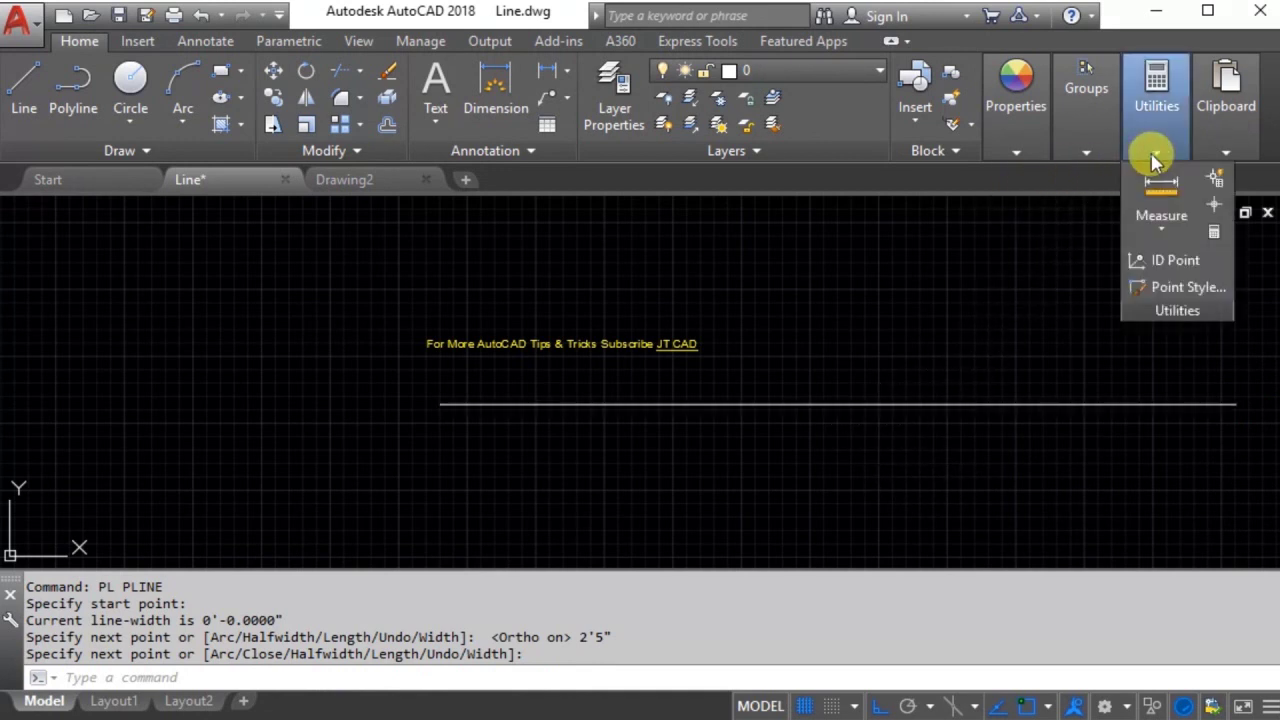
{"action": "left_click", "coordinate": [1161, 230]}
{"action": "left_click", "coordinate": [1150, 270]}
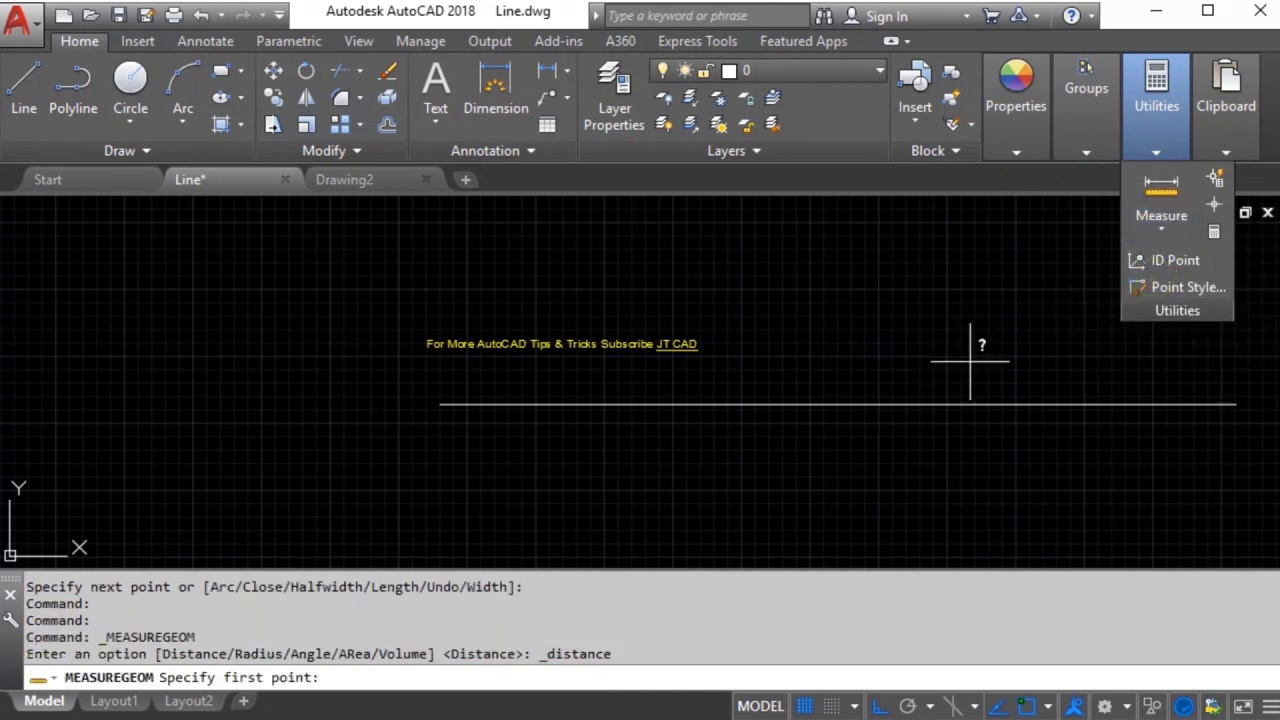
{"action": "left_click", "coordinate": [440, 404]}
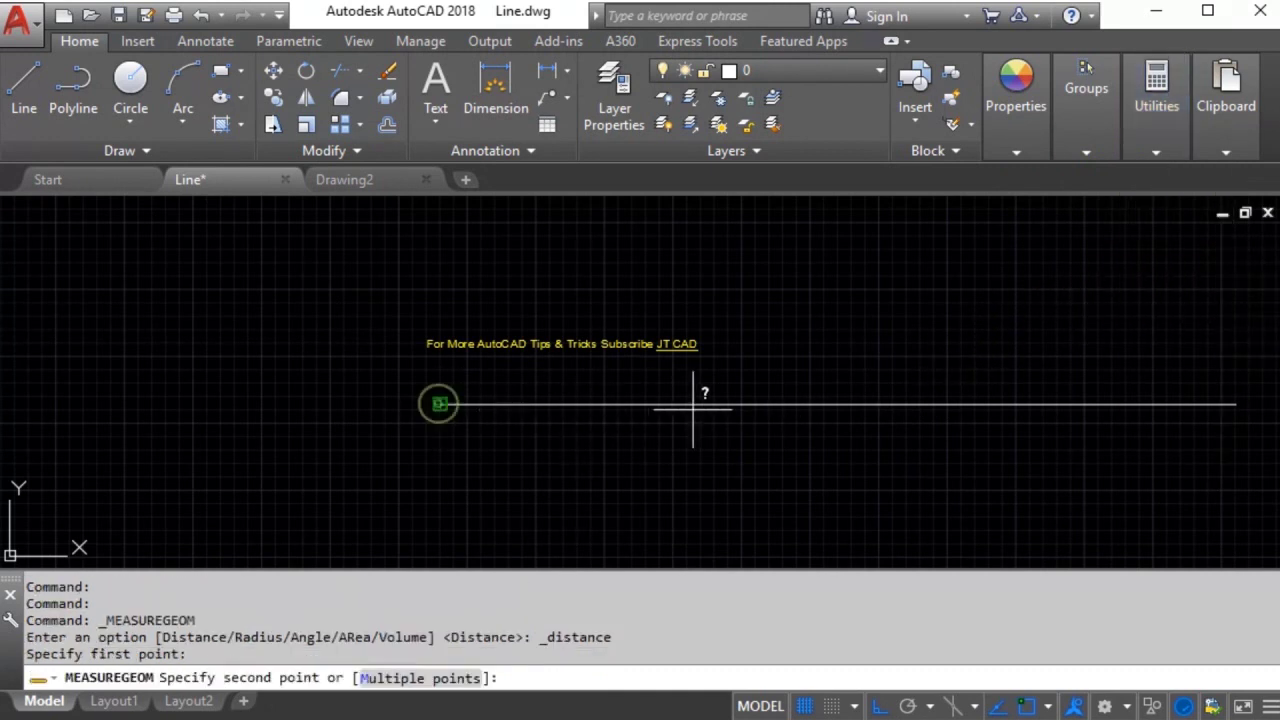
{"action": "left_click", "coordinate": [1235, 404]}
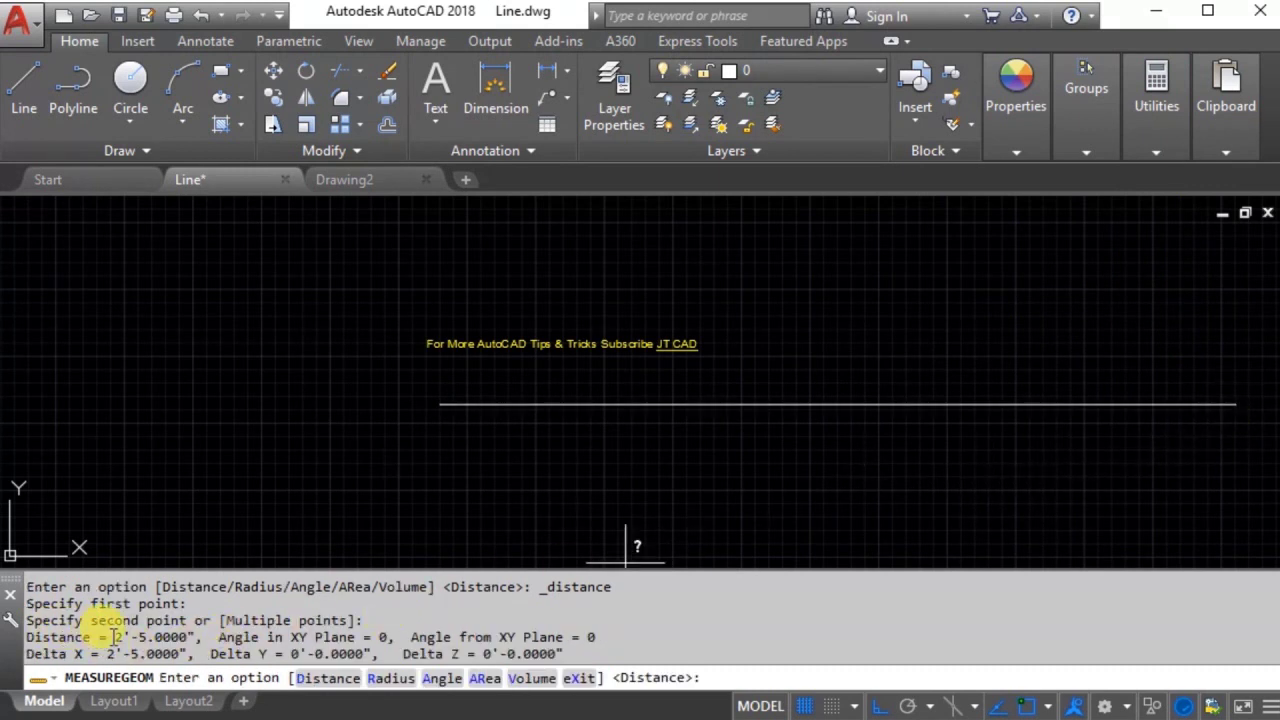
{"action": "mouse_move", "coordinate": [115, 637]}
{"action": "left_mouse_down"}
{"action": "mouse_move", "coordinate": [184, 637]}
{"action": "mouse_move", "coordinate": [111, 636]}
{"action": "left_mouse_up"}
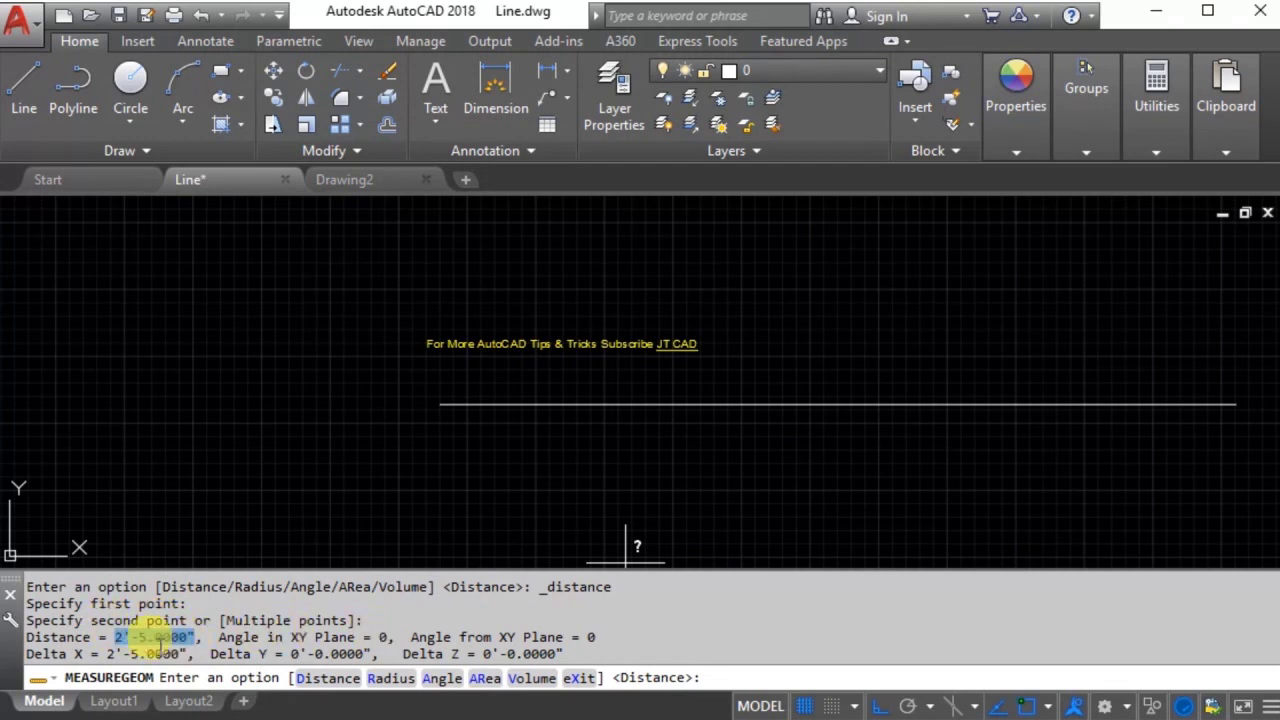
{"action": "left_click", "coordinate": [156, 645]}
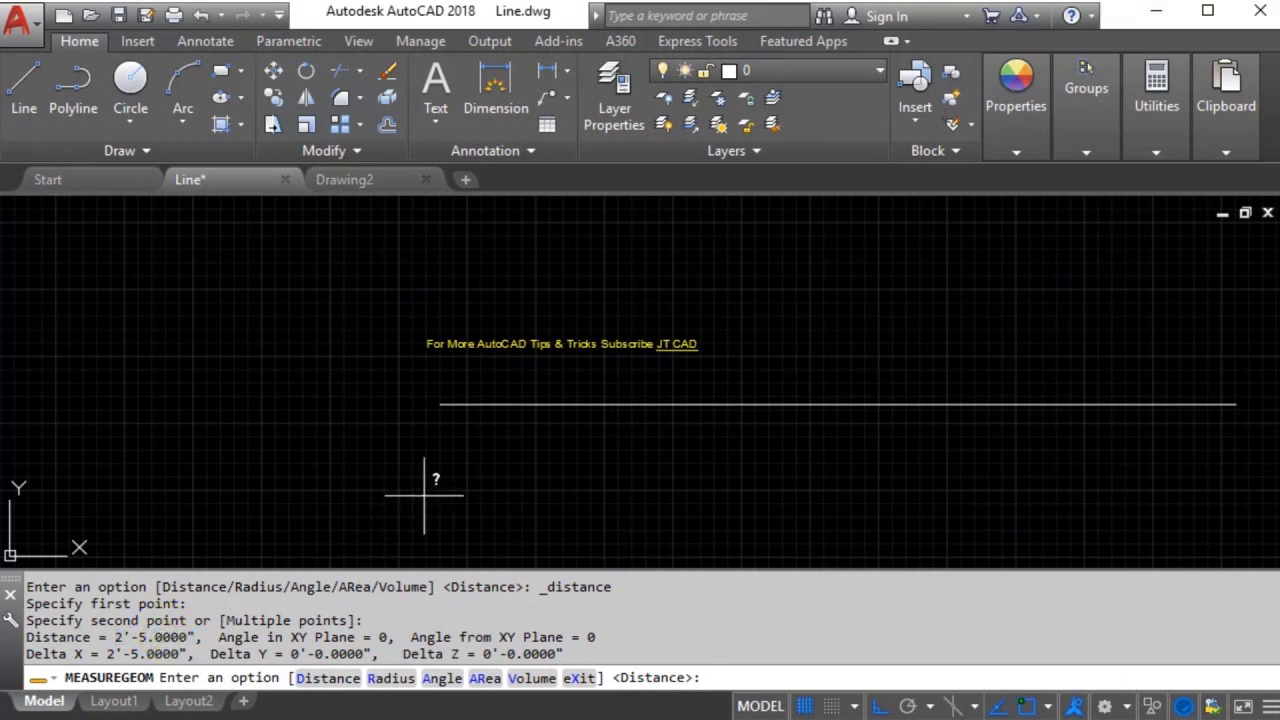
{"action": "right_click", "coordinate": [500, 425]}
{"action": "left_click", "coordinate": [512, 435]}
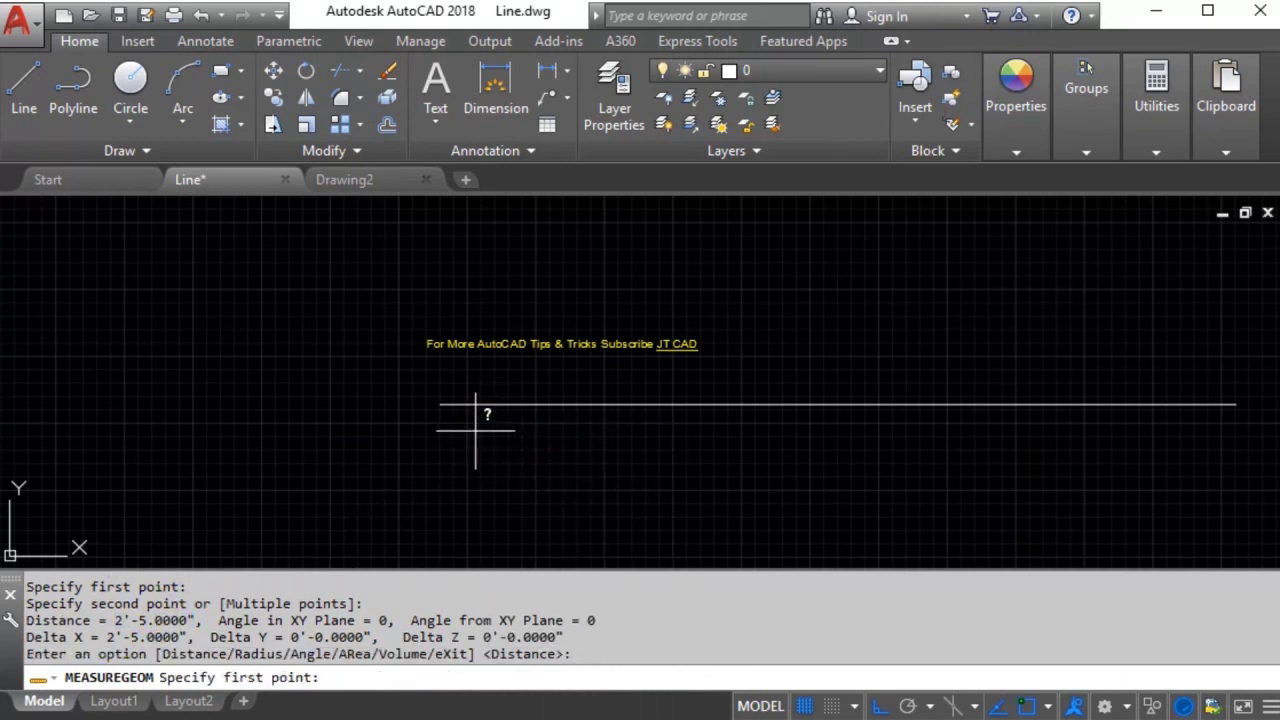
{"action": "key", "text": "Escape"}
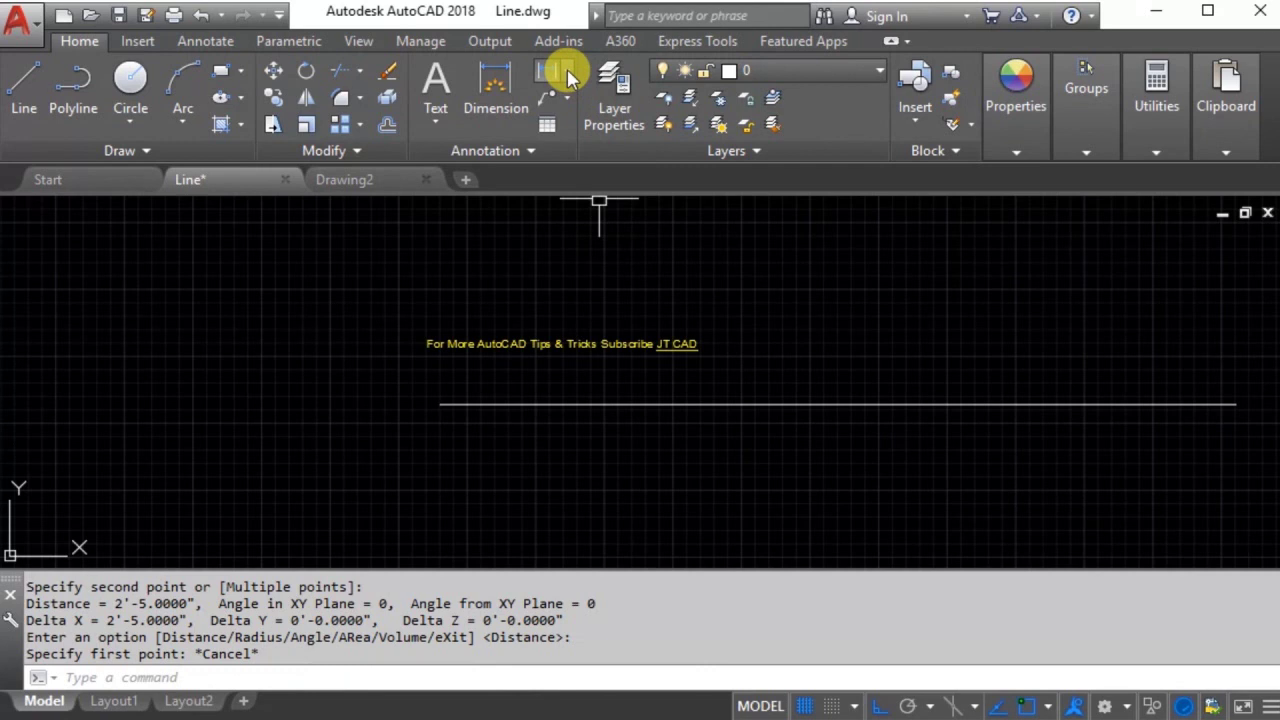
- Place an aligned dimension between the line's endpoints below it, reading 29.0000
{"action": "left_click", "coordinate": [205, 41]}
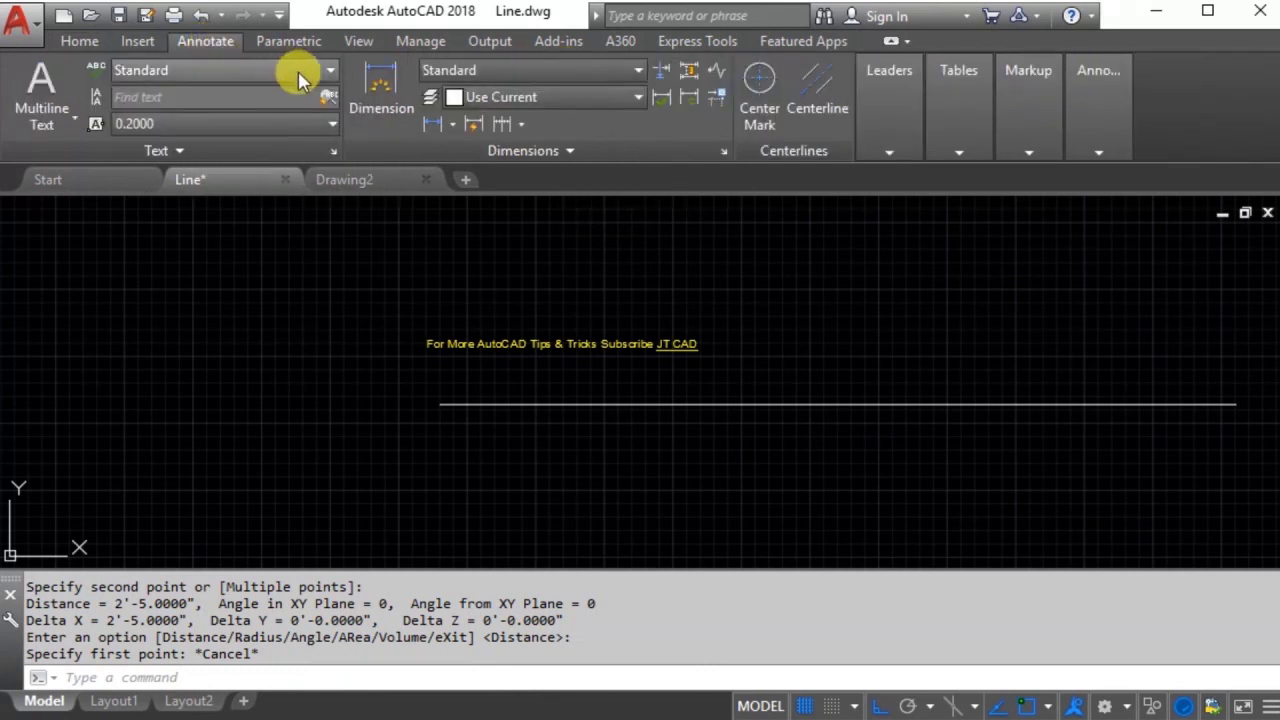
{"action": "left_click", "coordinate": [452, 125]}
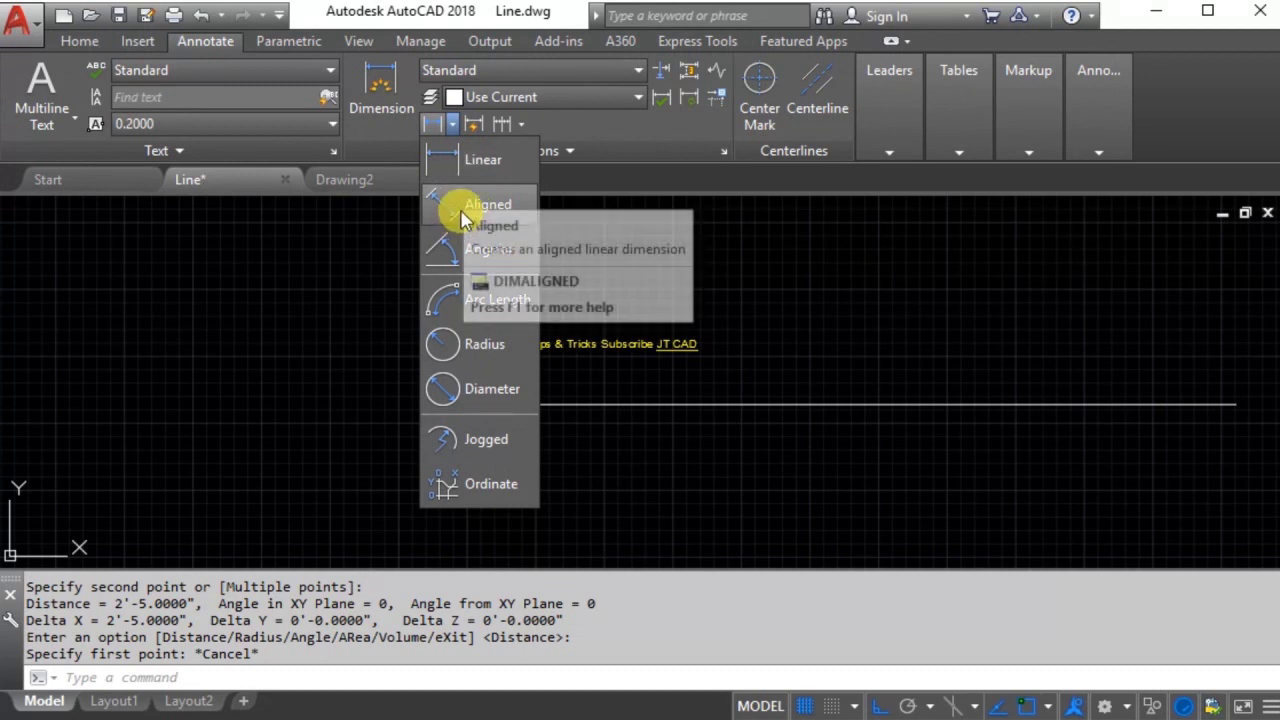
{"action": "left_click", "coordinate": [460, 210]}
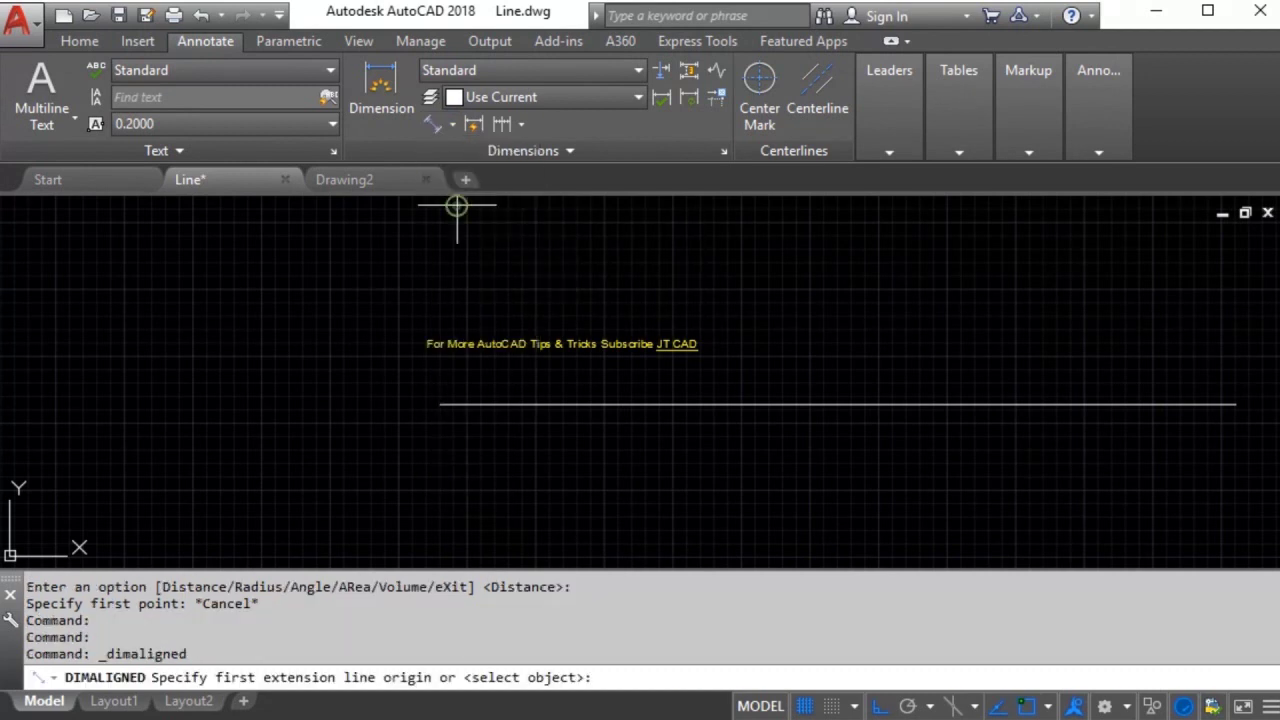
{"action": "left_click", "coordinate": [443, 408]}
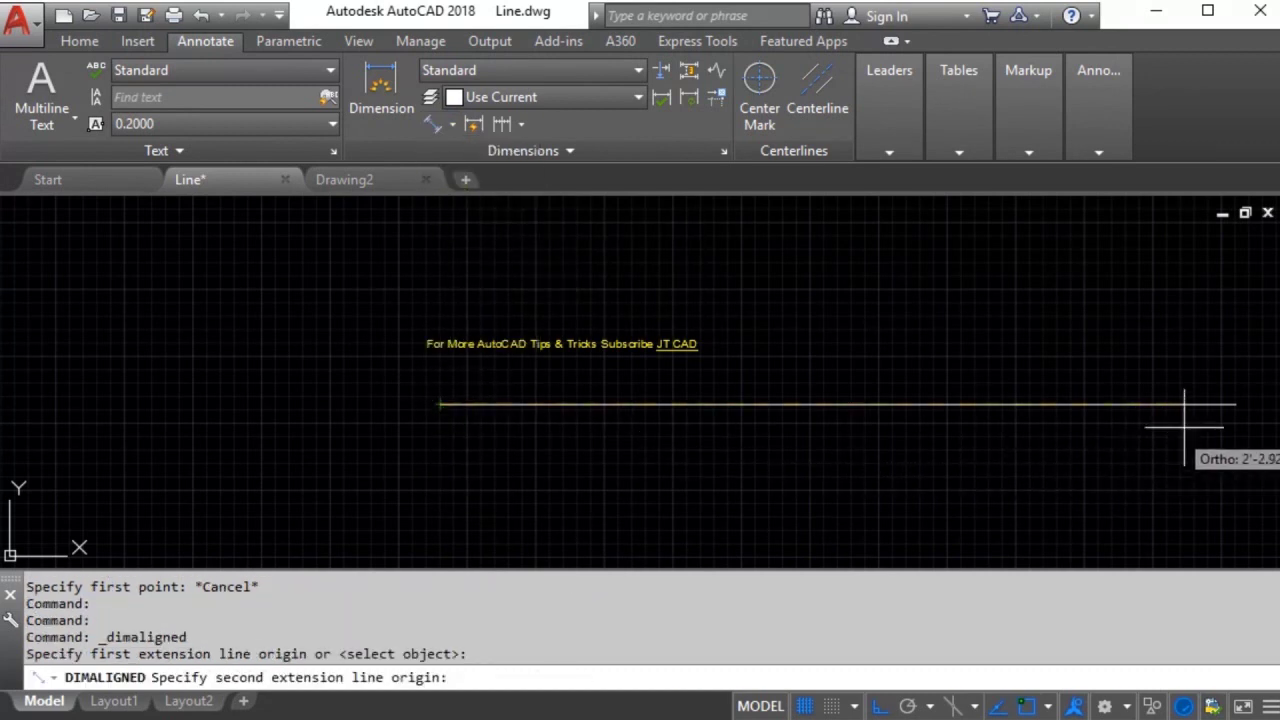
{"action": "left_click", "coordinate": [1234, 406]}
{"action": "left_click", "coordinate": [837, 459]}
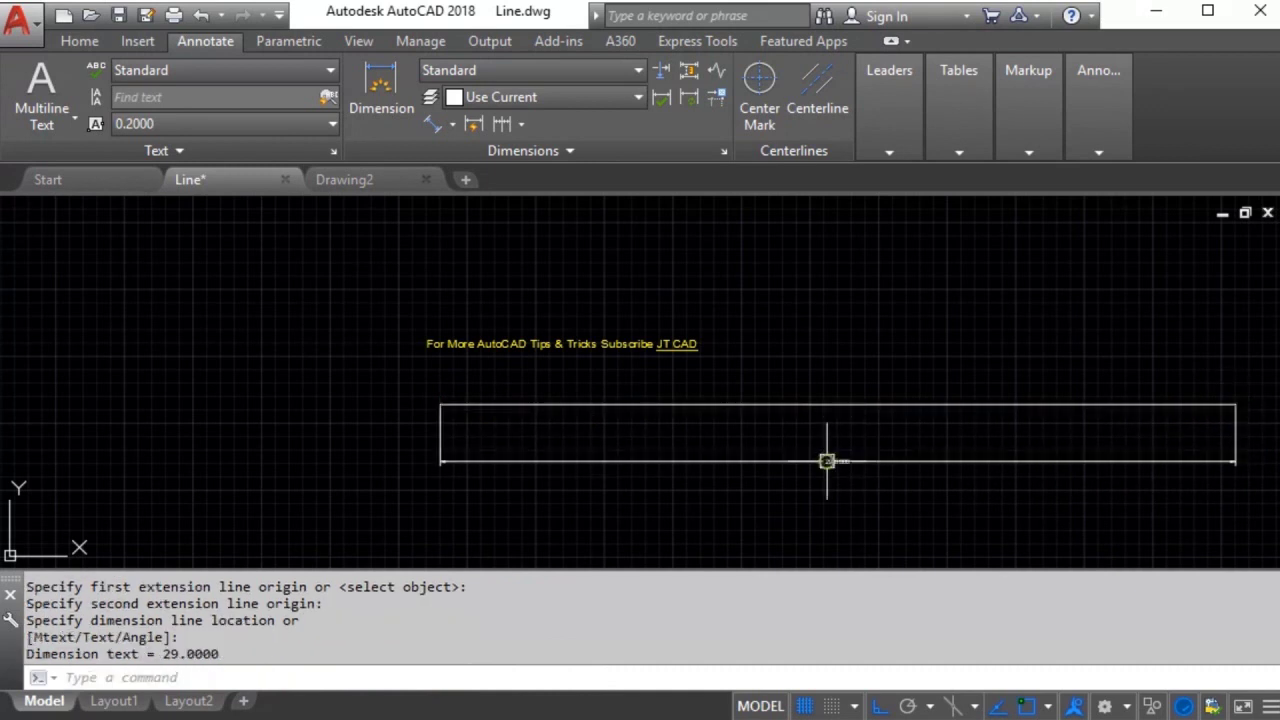
{"action": "scroll", "coordinate": [832, 458], "scroll_direction": "up", "scroll_amount": 2}
{"action": "scroll", "coordinate": [840, 485], "scroll_direction": "up", "scroll_amount": 2}
{"action": "scroll", "coordinate": [703, 417], "scroll_direction": "down", "scroll_amount": 1}
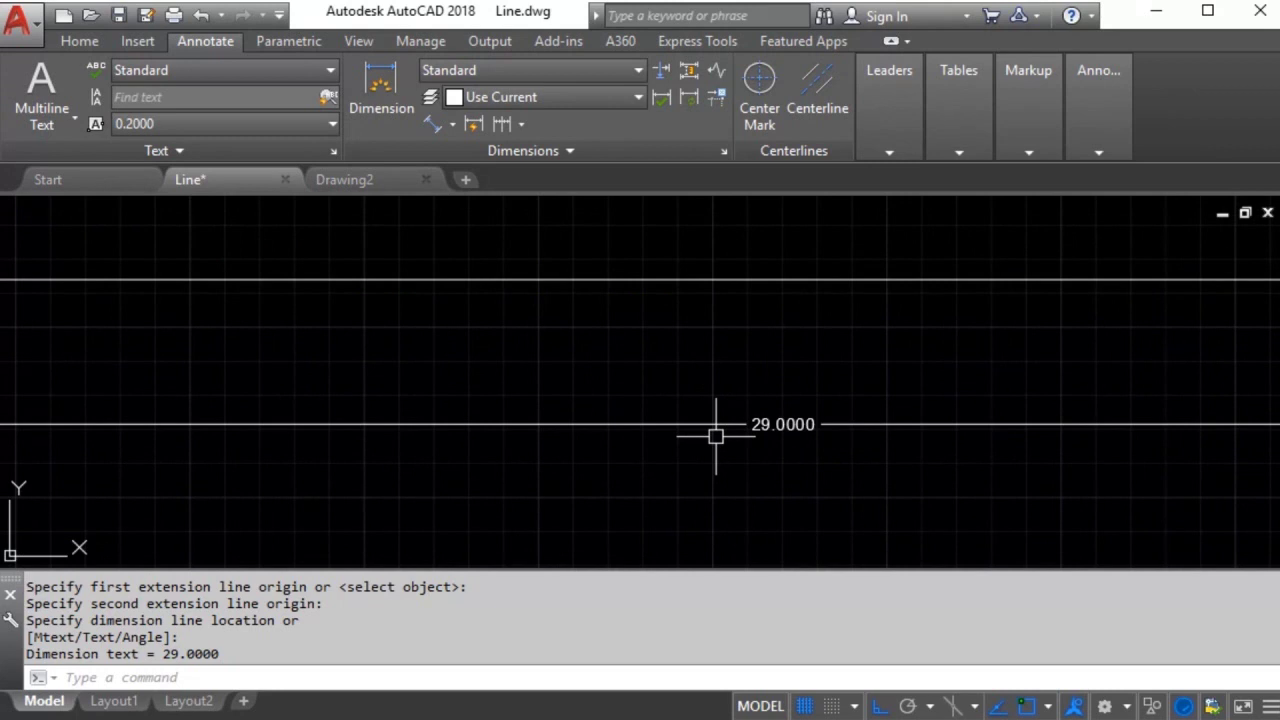
{"action": "scroll", "coordinate": [711, 403], "scroll_direction": "down", "scroll_amount": 3}
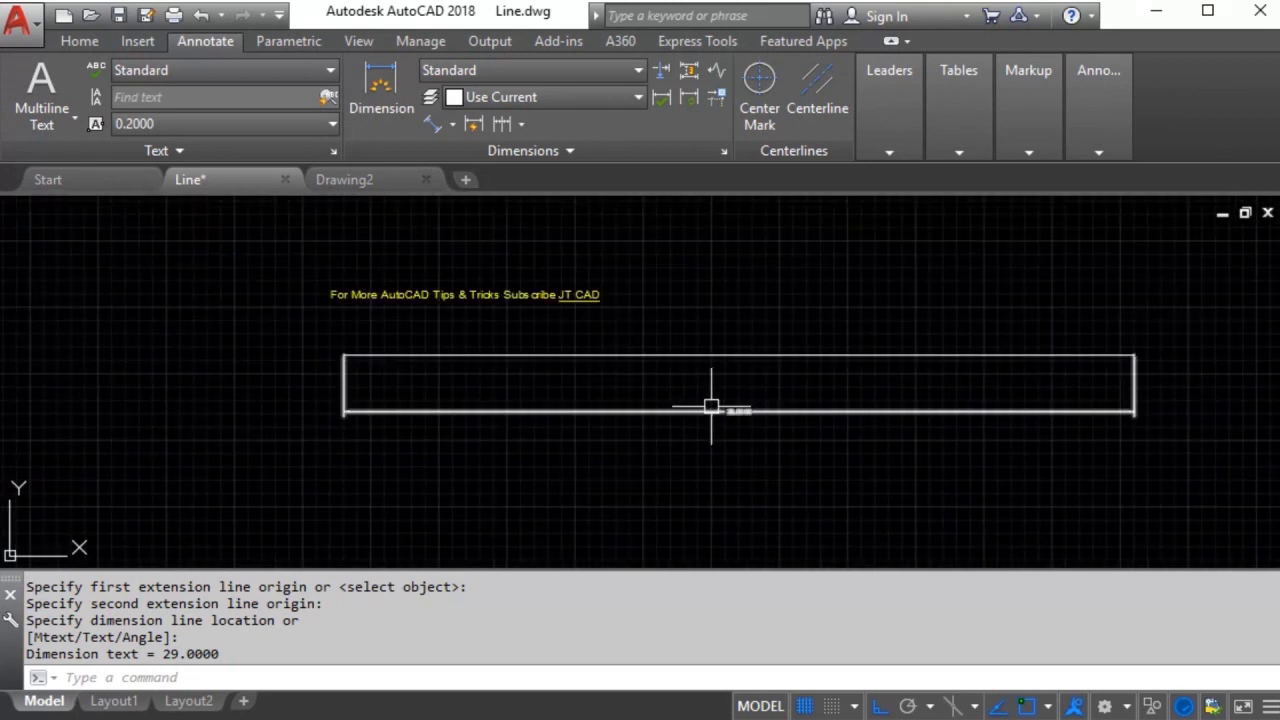
{"action": "scroll", "coordinate": [726, 402], "scroll_direction": "up", "scroll_amount": 2}
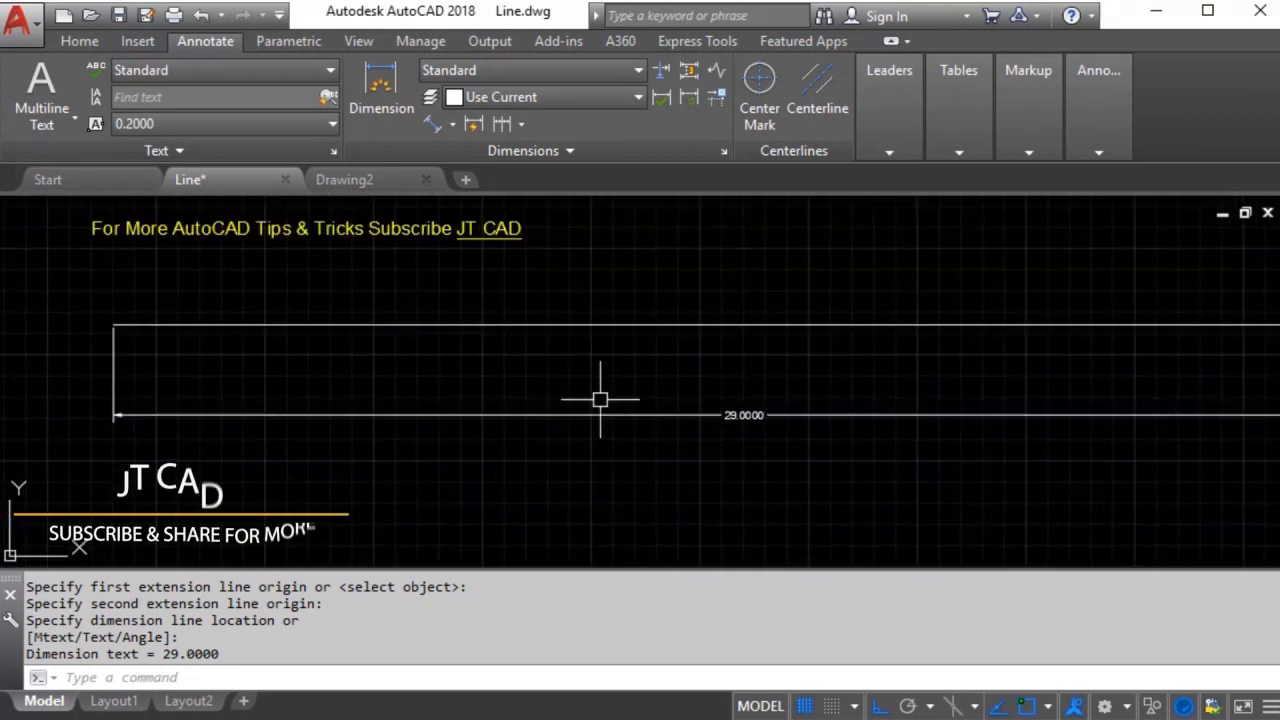
{"action": "scroll", "coordinate": [600, 400], "scroll_direction": "down", "scroll_amount": 2}
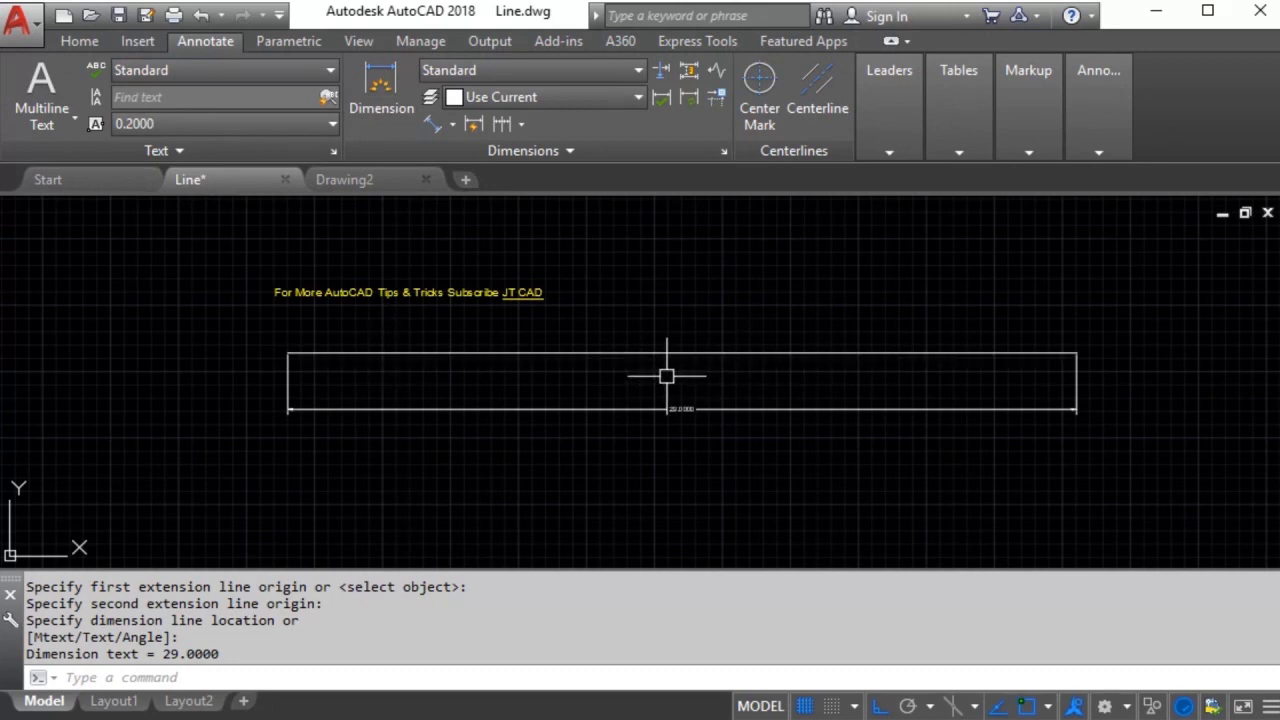
- Start a new dimension style named FEET in the Dimension Style Manager
{"action": "type", "text": "d"}
{"action": "key", "text": "Return"}
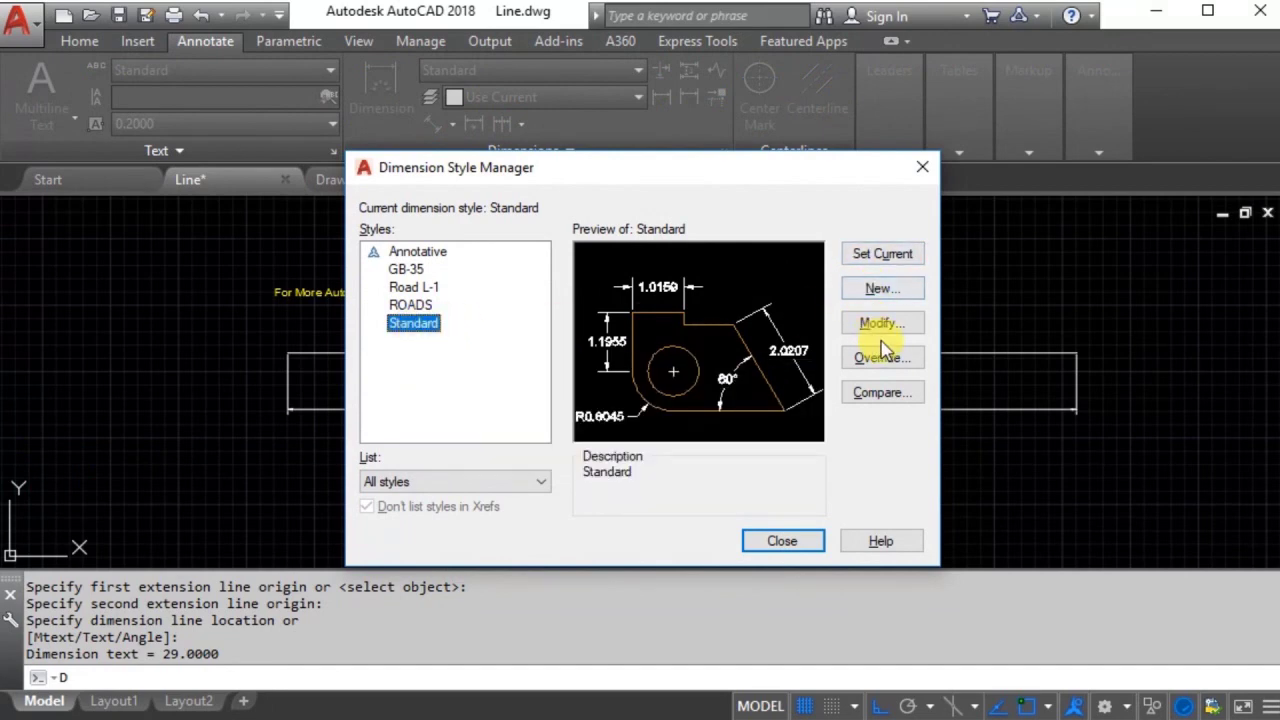
{"action": "left_click", "coordinate": [875, 290]}
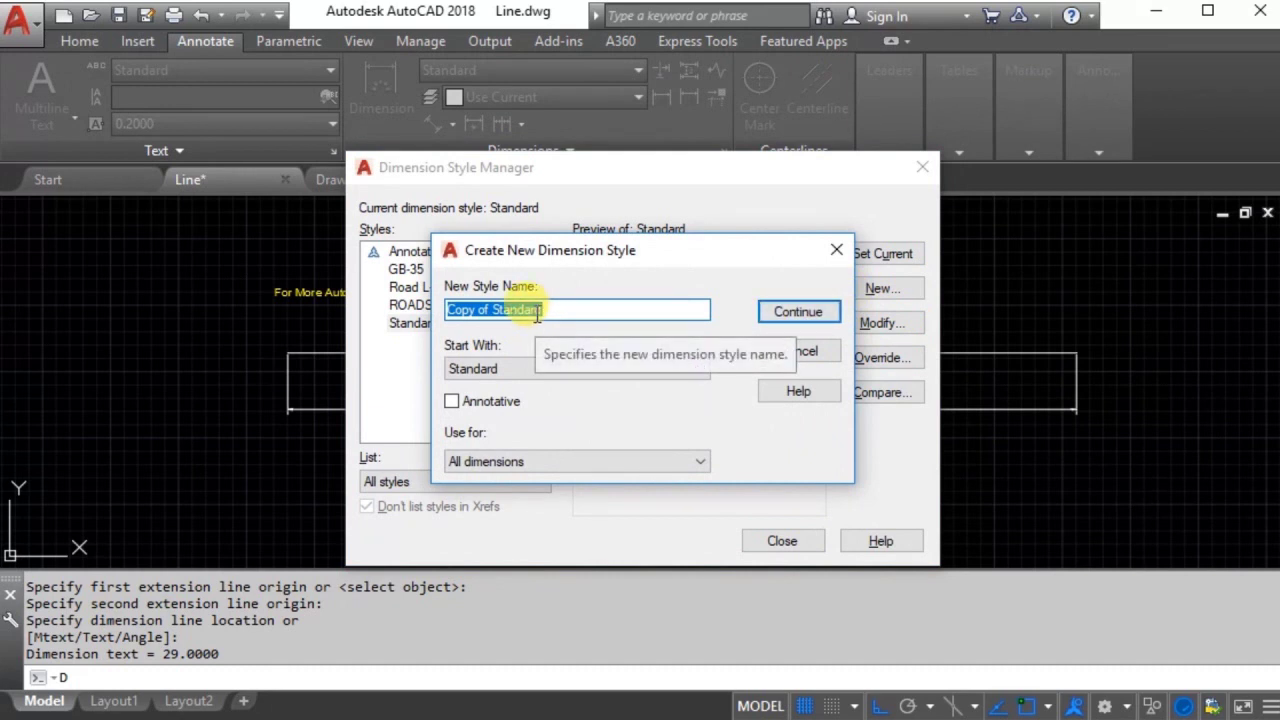
{"action": "type", "text": "FEE"}
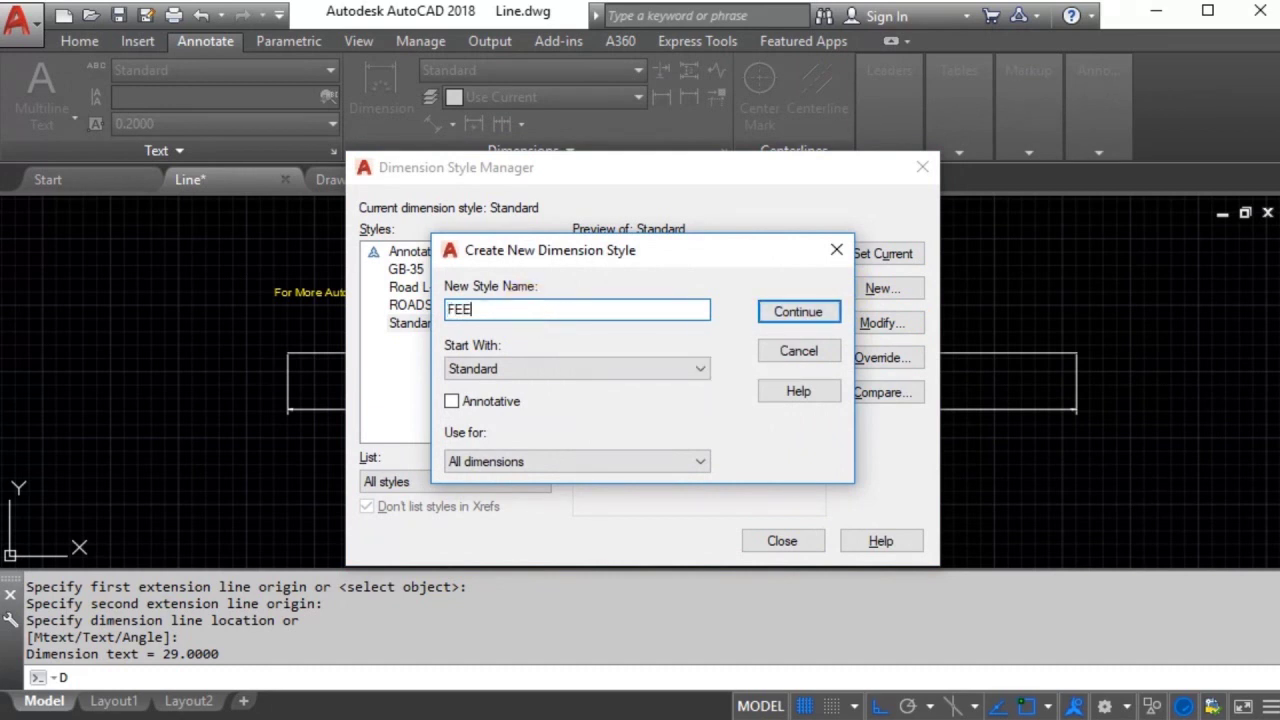
{"action": "type", "text": "T"}
{"action": "left_click", "coordinate": [787, 318]}
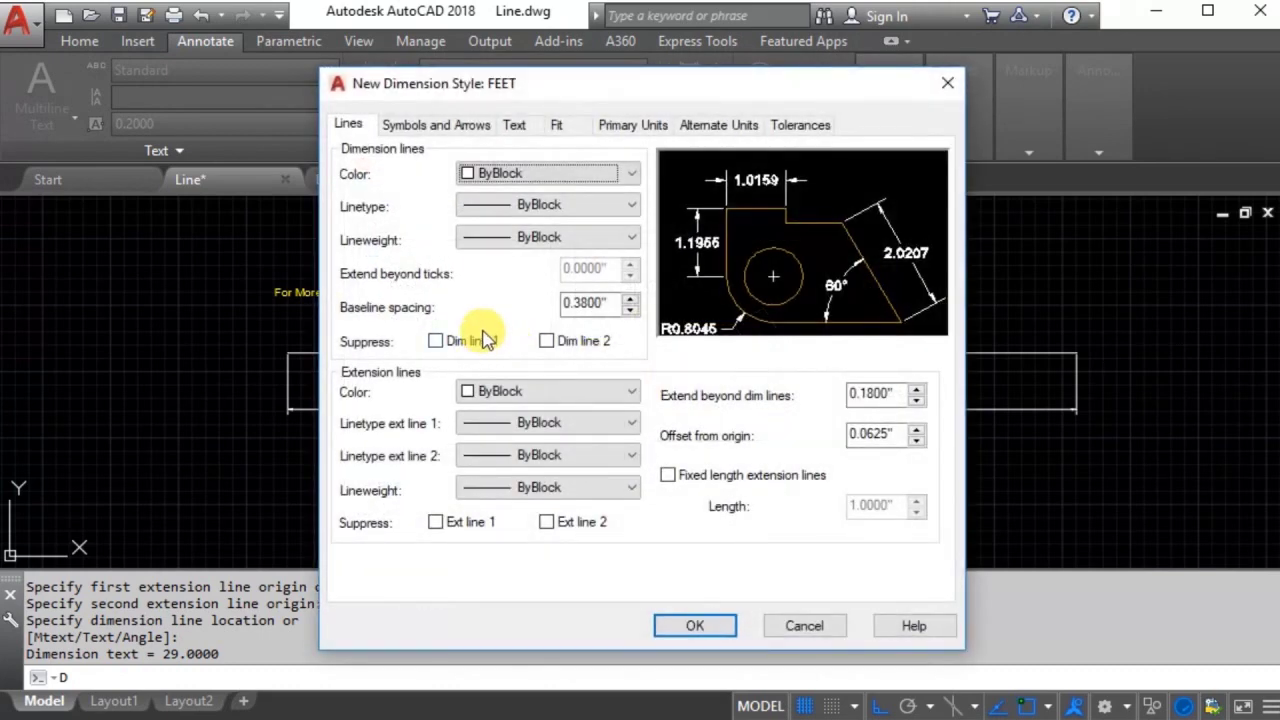
- Give FEET Engineering primary units with 0'-0.000" precision
{"action": "left_click", "coordinate": [652, 126]}
{"action": "left_click", "coordinate": [508, 174]}
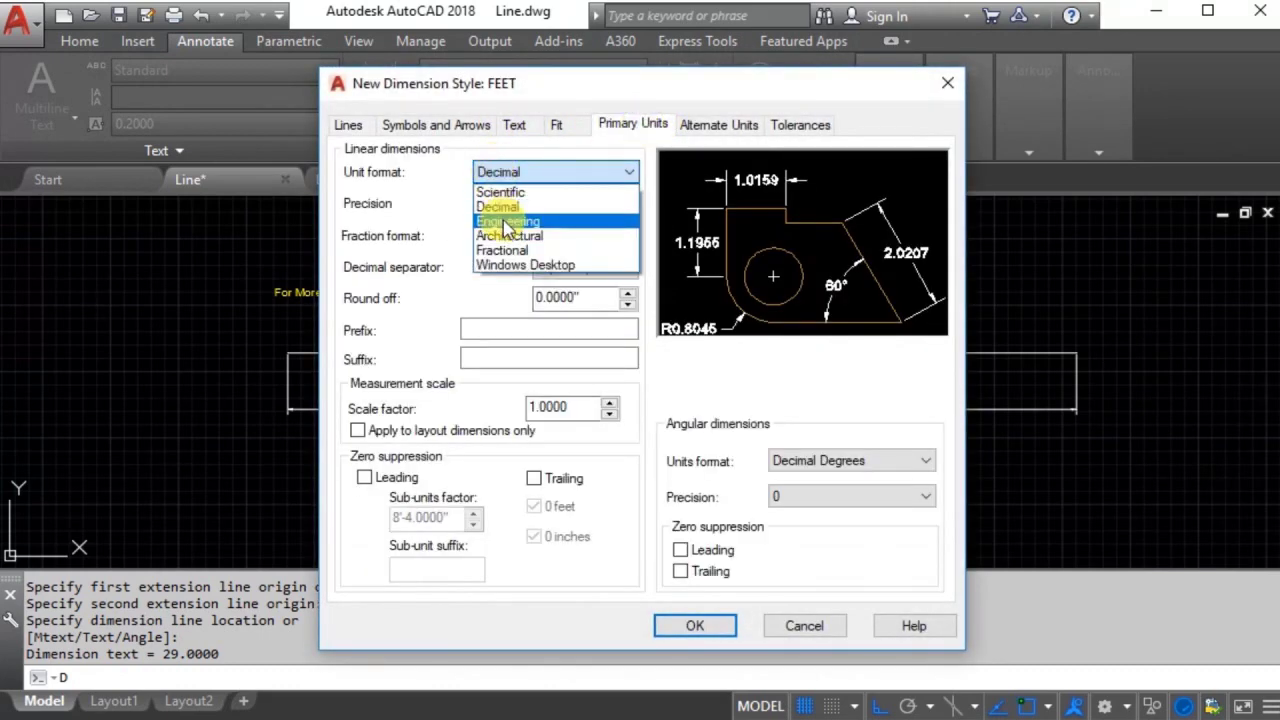
{"action": "left_click", "coordinate": [500, 216]}
{"action": "left_click", "coordinate": [522, 219]}
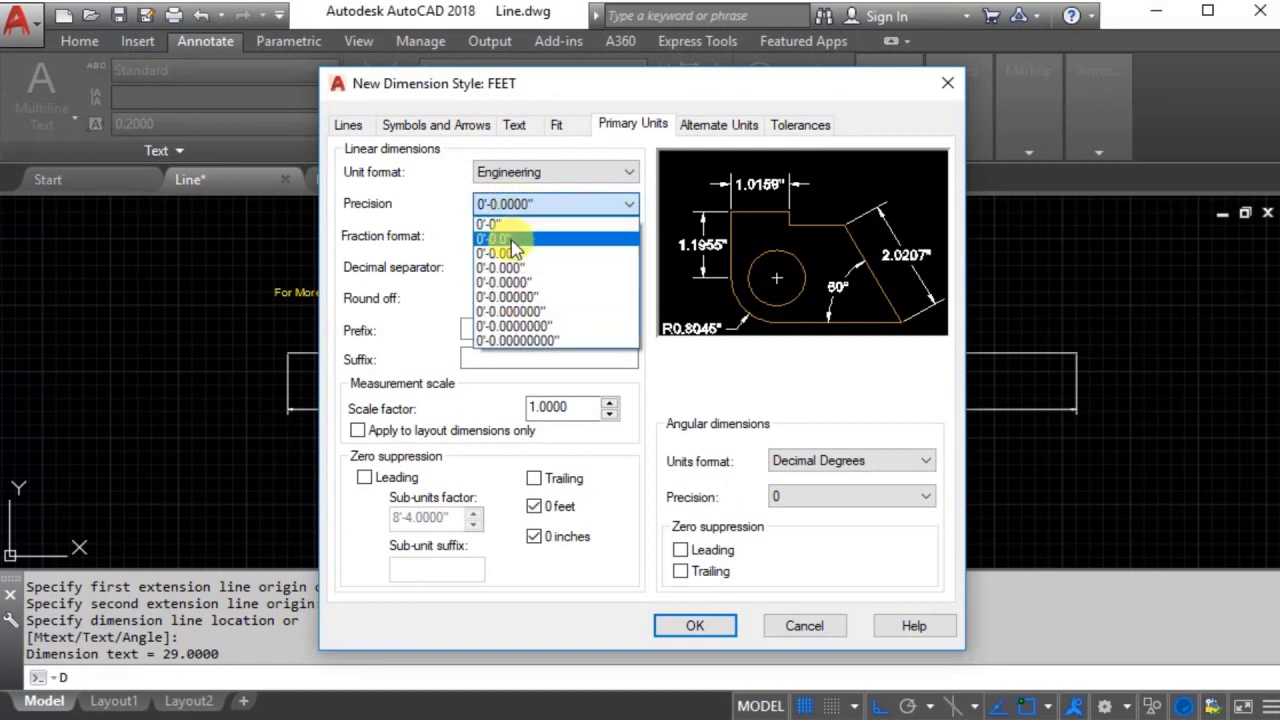
{"action": "left_click", "coordinate": [513, 271]}
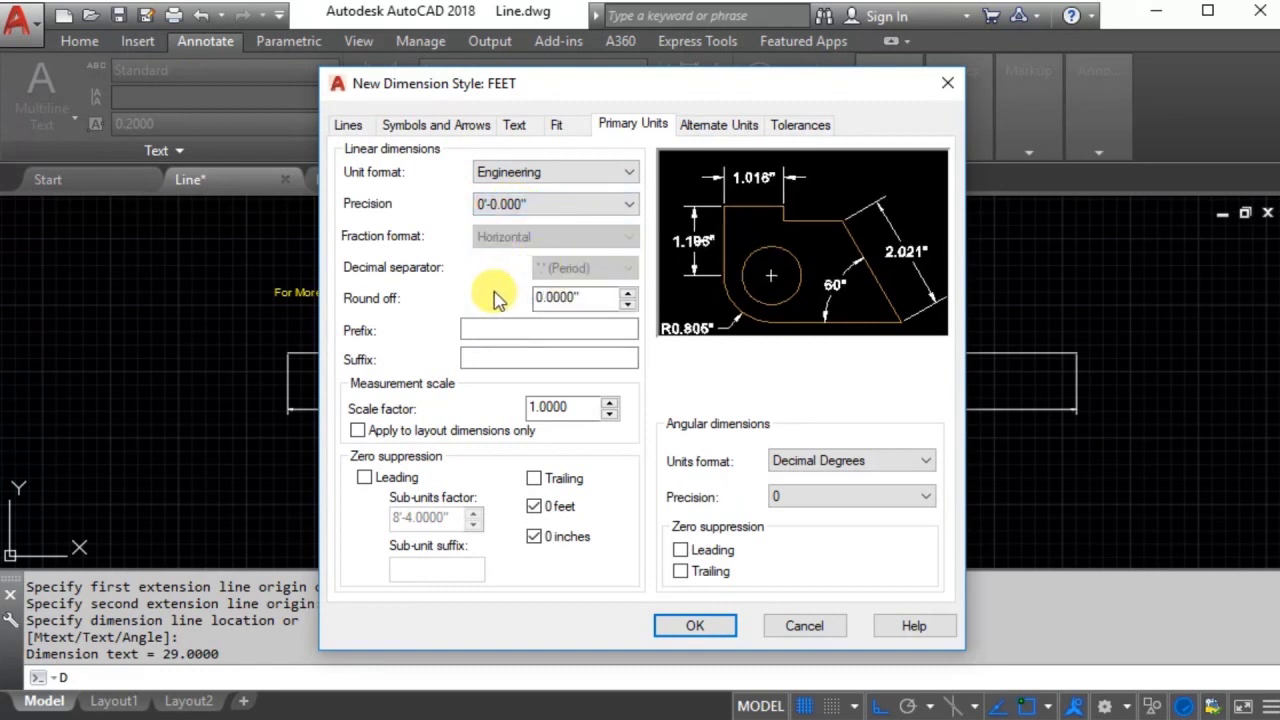
{"action": "left_click", "coordinate": [695, 623]}
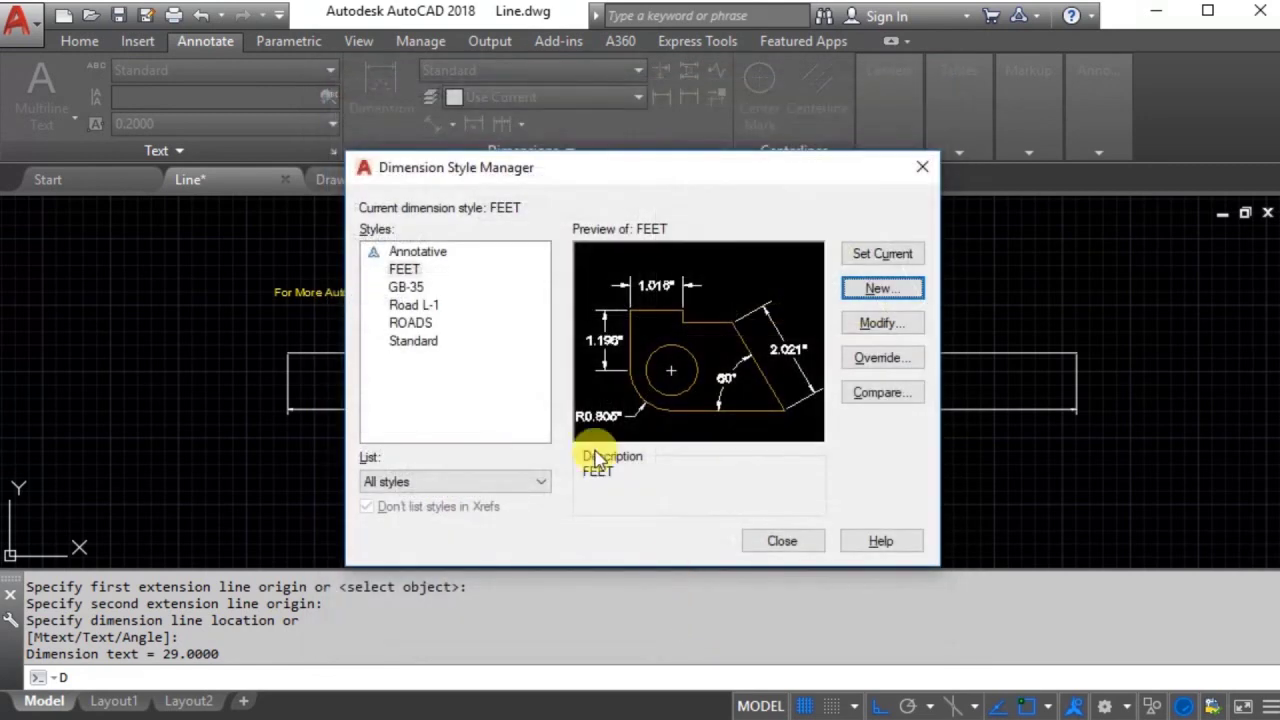
- Make FEET the current dimension style and select the old 29.0000 dimension
{"action": "left_click", "coordinate": [405, 270]}
{"action": "left_click", "coordinate": [884, 253]}
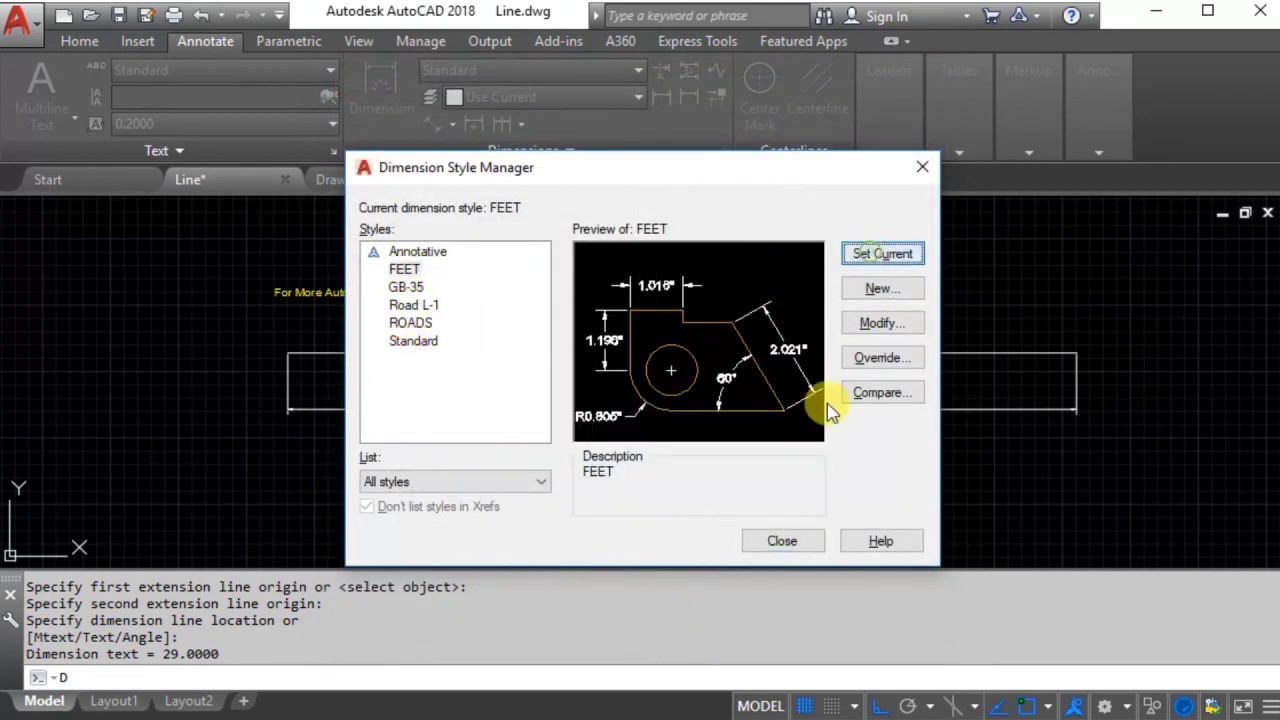
{"action": "left_click", "coordinate": [800, 541]}
{"action": "left_click", "coordinate": [650, 409]}
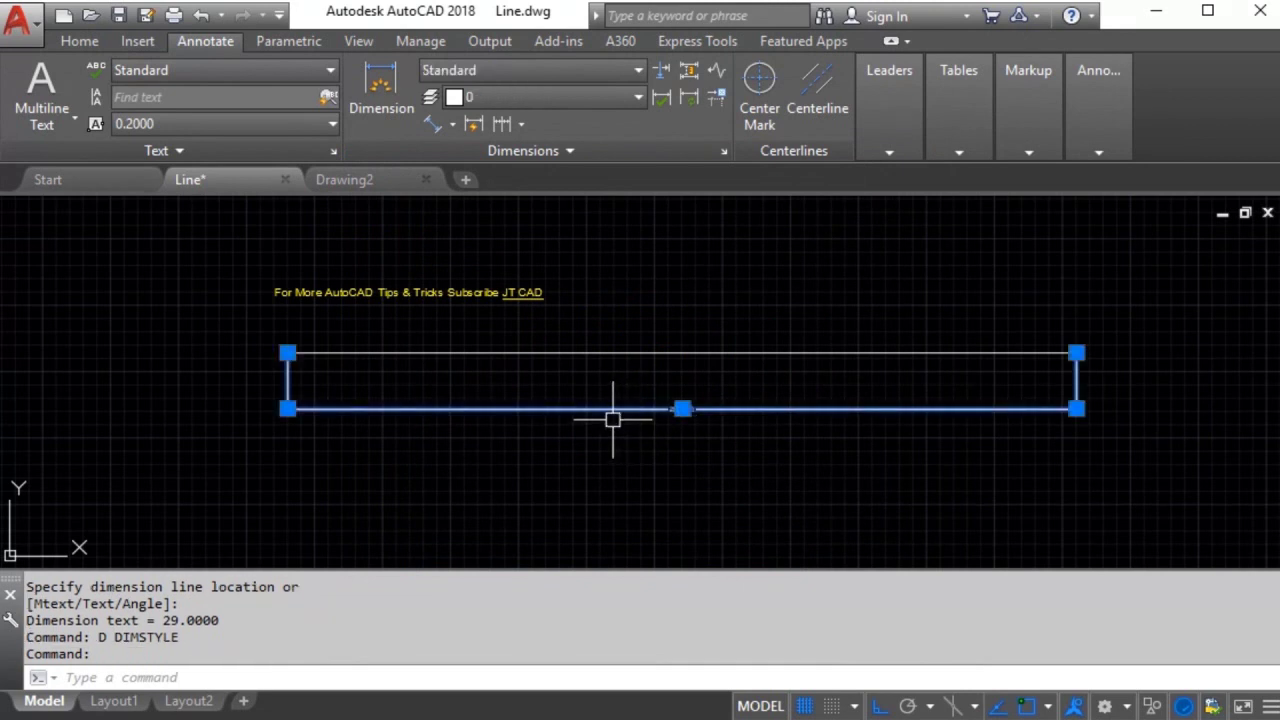
- Replace the old dimension with an aligned dimension reading 2'-5.000" below the line
{"action": "key", "text": "Delete"}
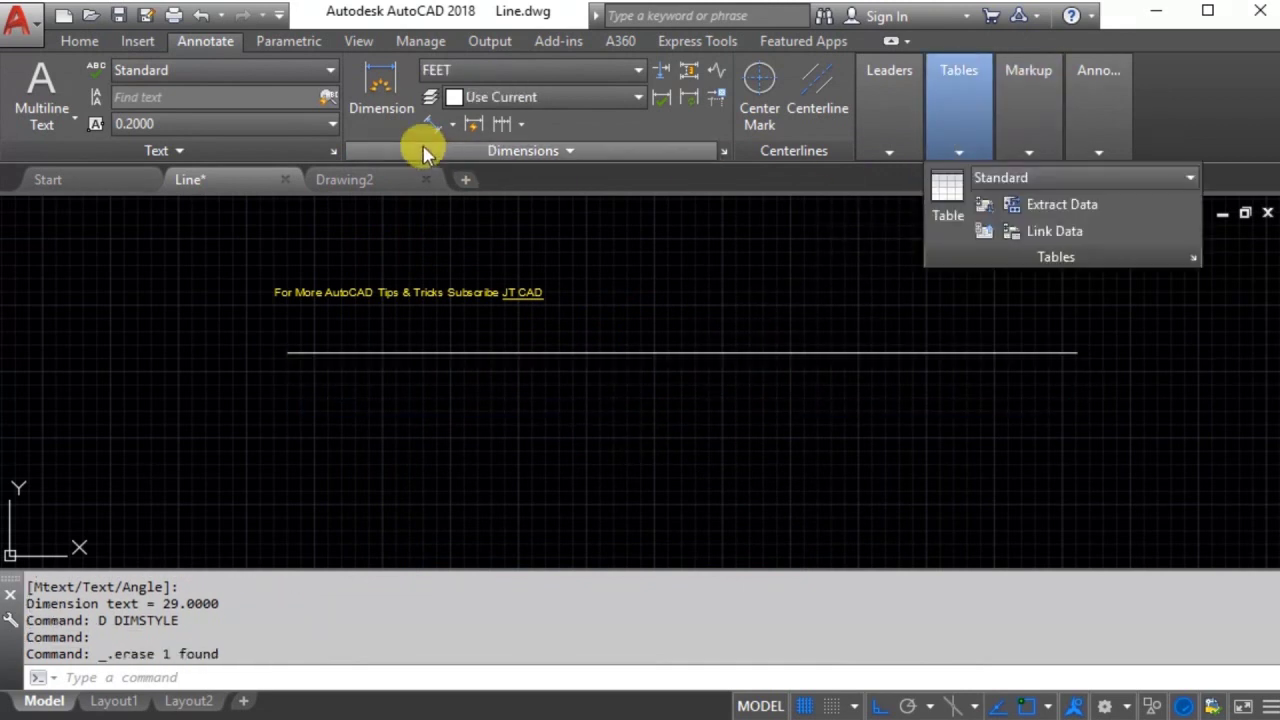
{"action": "left_click", "coordinate": [435, 125]}
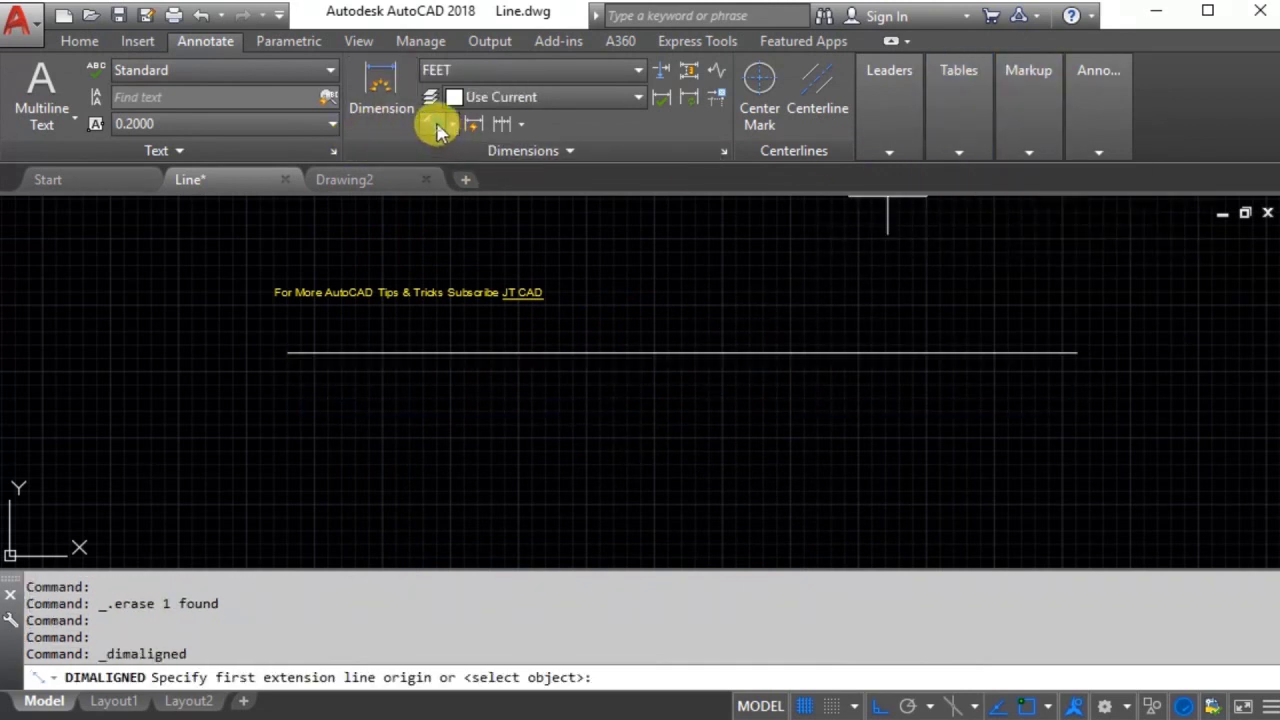
{"action": "left_click", "coordinate": [290, 353]}
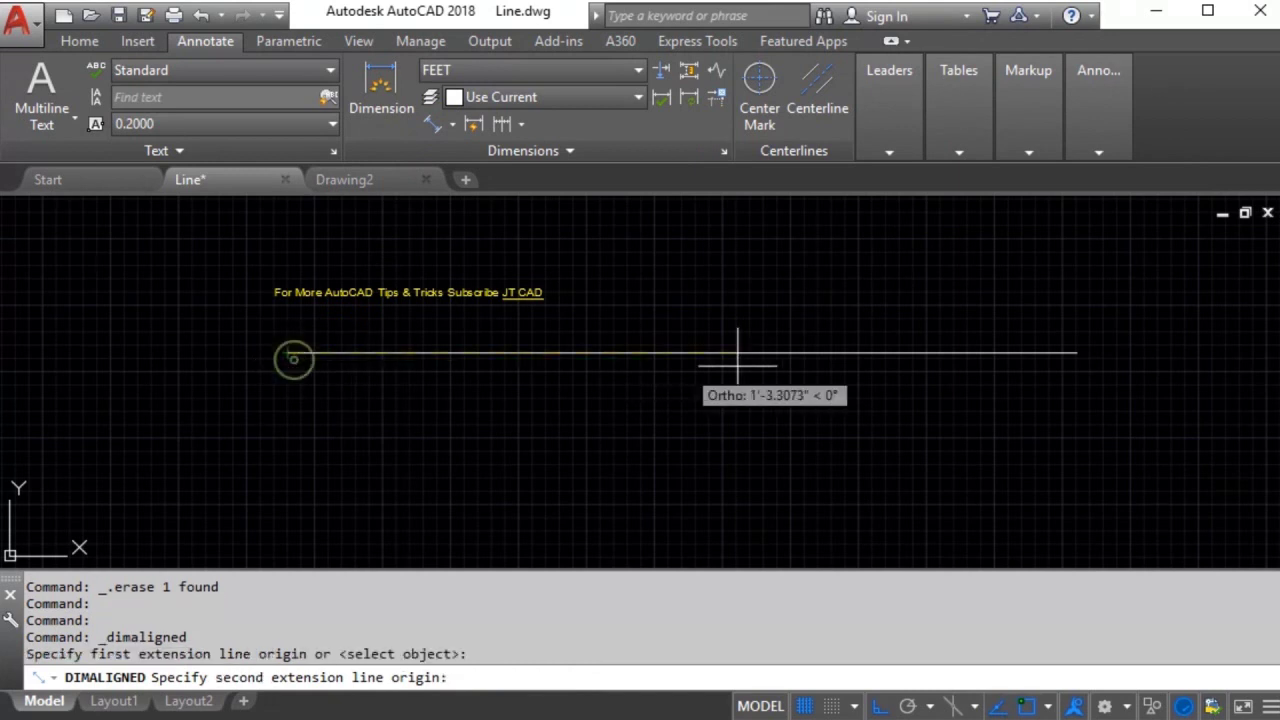
{"action": "left_click", "coordinate": [1078, 352]}
{"action": "left_click", "coordinate": [703, 414]}
- Zoom and pan until the whole dimensioned line is visible
{"action": "scroll", "coordinate": [673, 415], "scroll_direction": "up", "scroll_amount": 5}
{"action": "scroll", "coordinate": [673, 415], "scroll_direction": "up", "scroll_amount": 2}
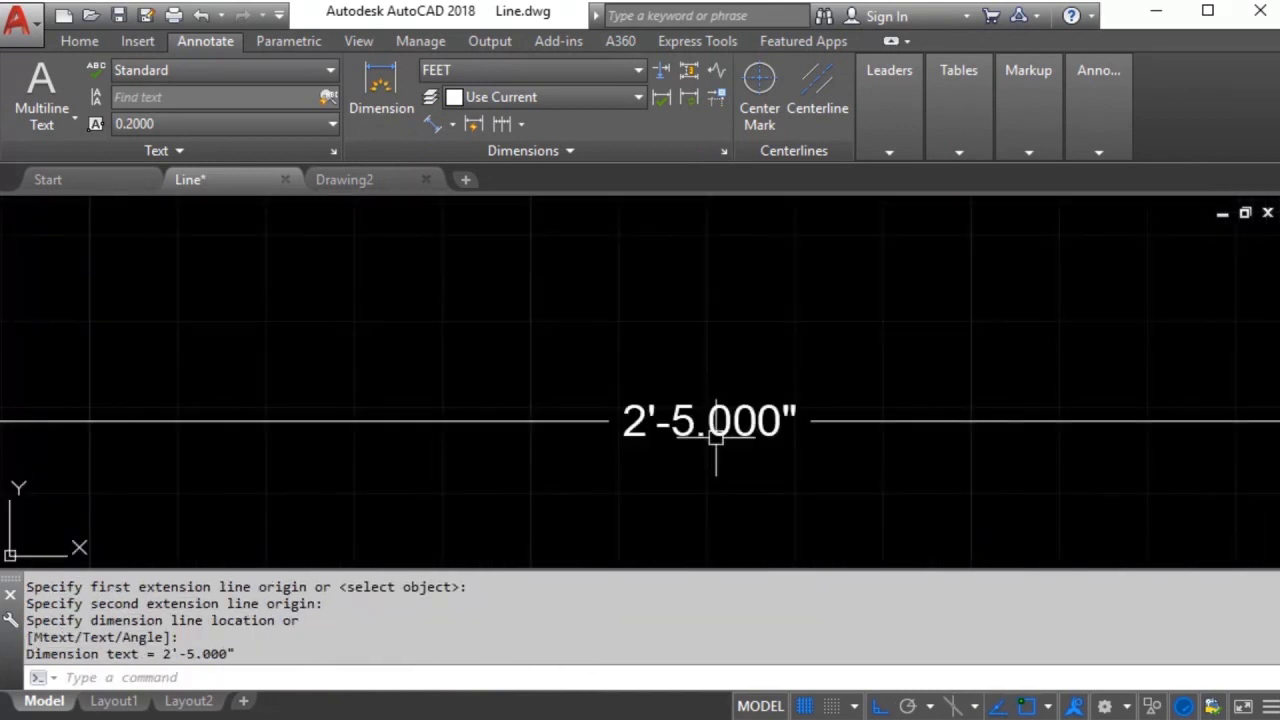
{"action": "scroll", "coordinate": [655, 443], "scroll_direction": "down", "scroll_amount": 2}
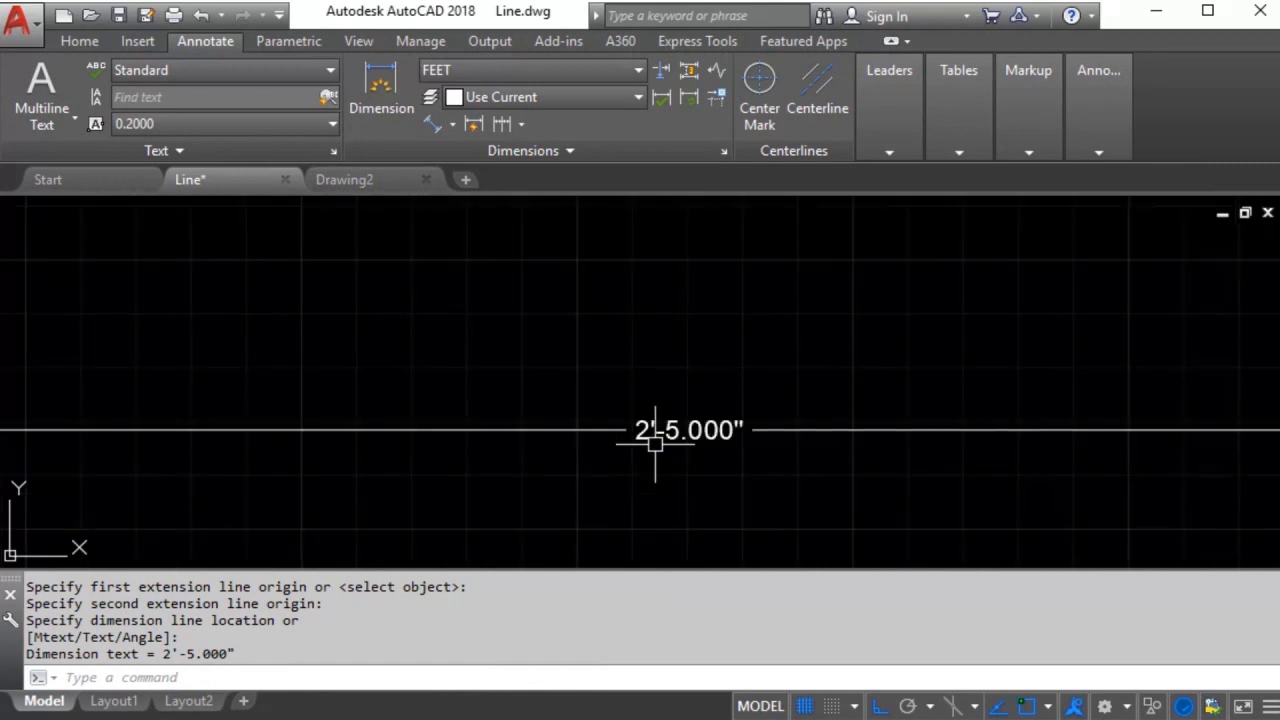
{"action": "scroll", "coordinate": [656, 450], "scroll_direction": "down", "scroll_amount": 1}
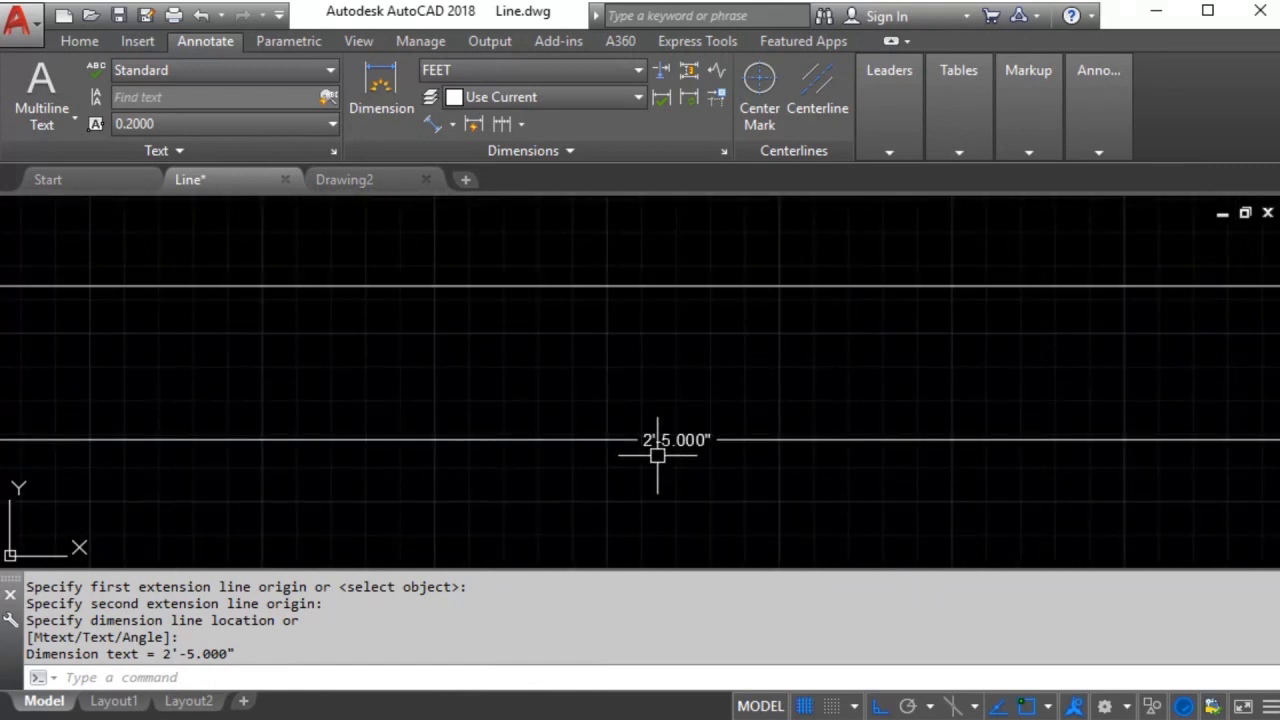
{"action": "scroll", "coordinate": [656, 455], "scroll_direction": "down", "scroll_amount": 2}
{"action": "scroll", "coordinate": [651, 429], "scroll_direction": "down", "scroll_amount": 1}
{"action": "scroll", "coordinate": [666, 431], "scroll_direction": "up", "scroll_amount": 2}
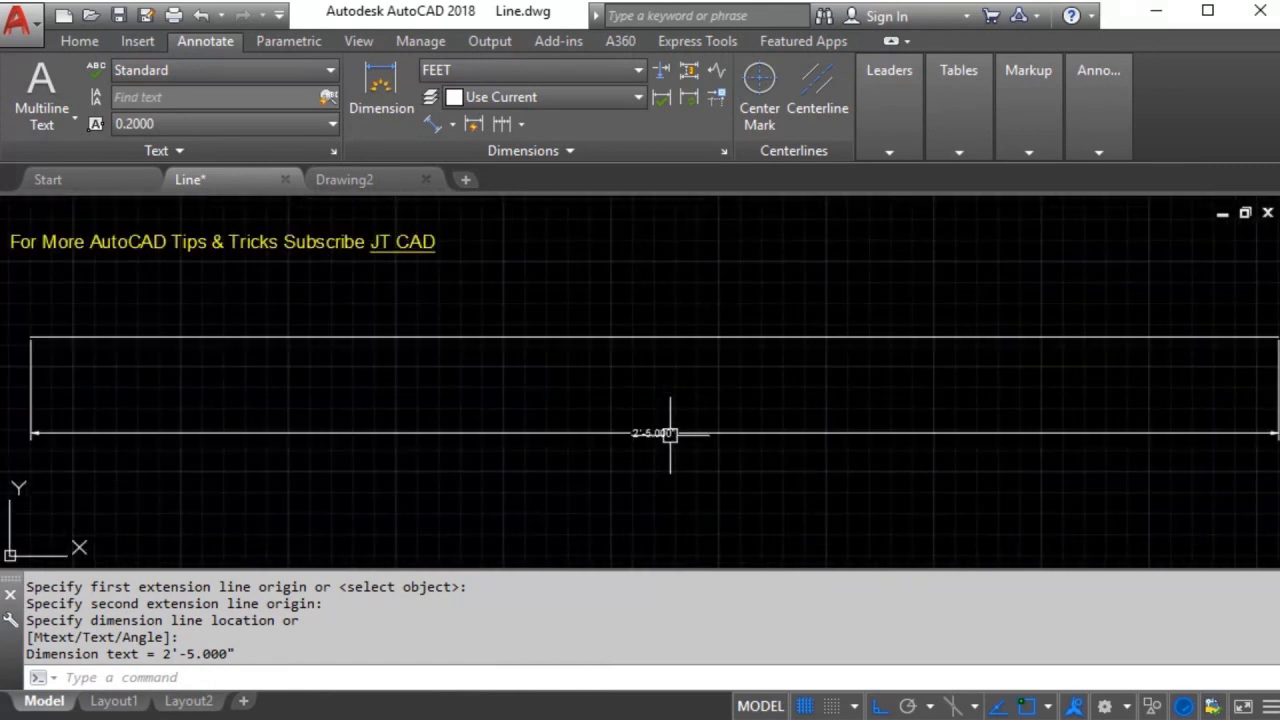
{"action": "middle_click_drag", "start_coordinate": [729, 429], "coordinate": [712, 426]}
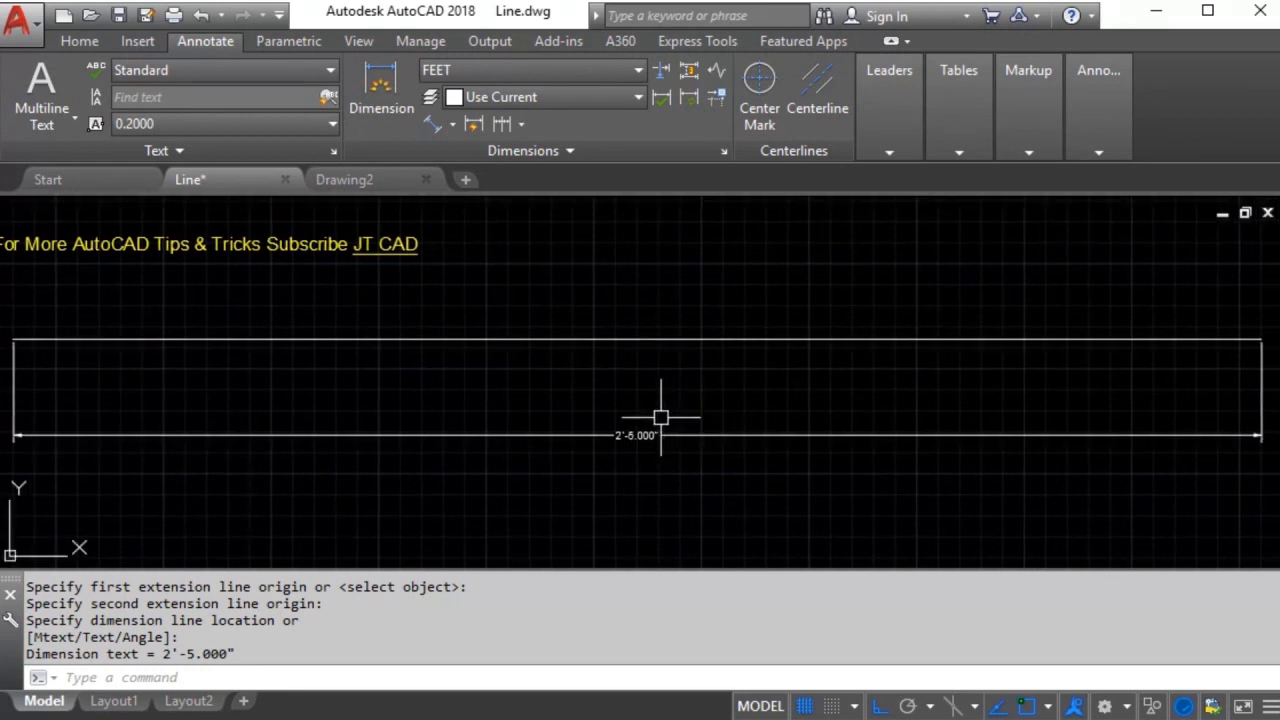
{"action": "middle_click_drag", "start_coordinate": [661, 421], "coordinate": [671, 420]}
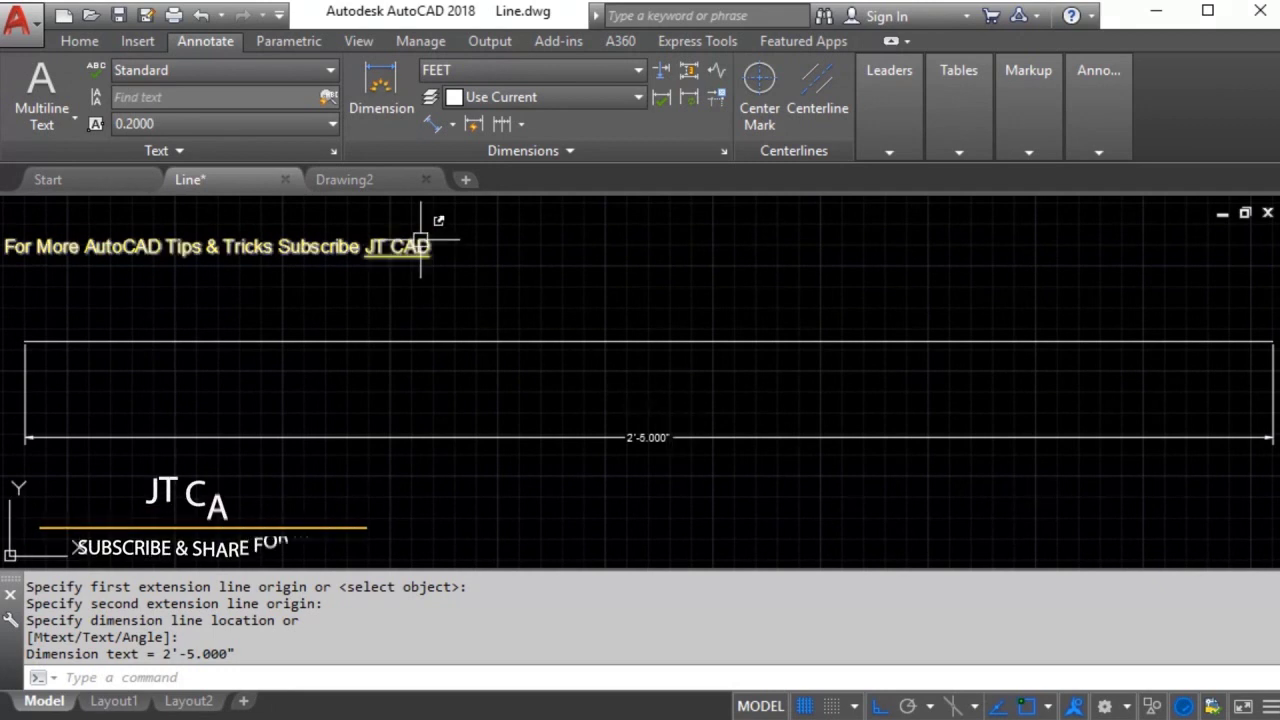
- In Drawing2, keep Decimal length units and set the insertion scale to Meters
{"action": "left_click", "coordinate": [388, 190]}
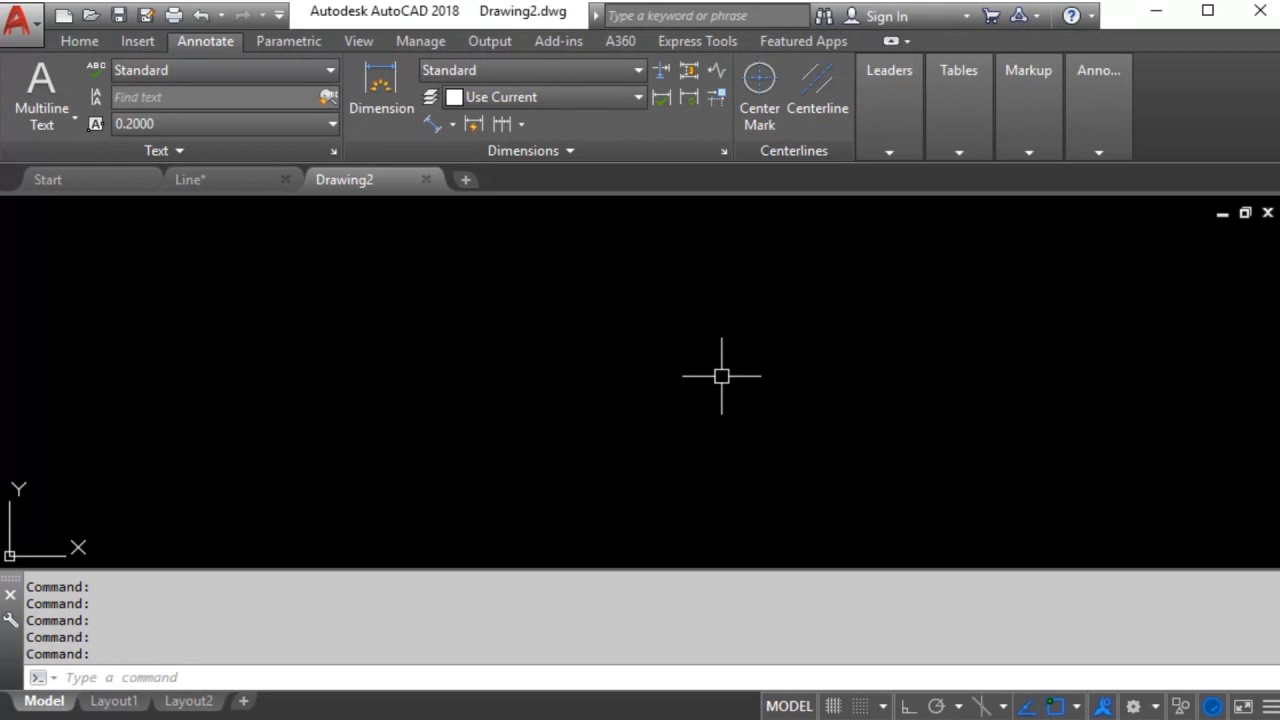
{"action": "type", "text": "un"}
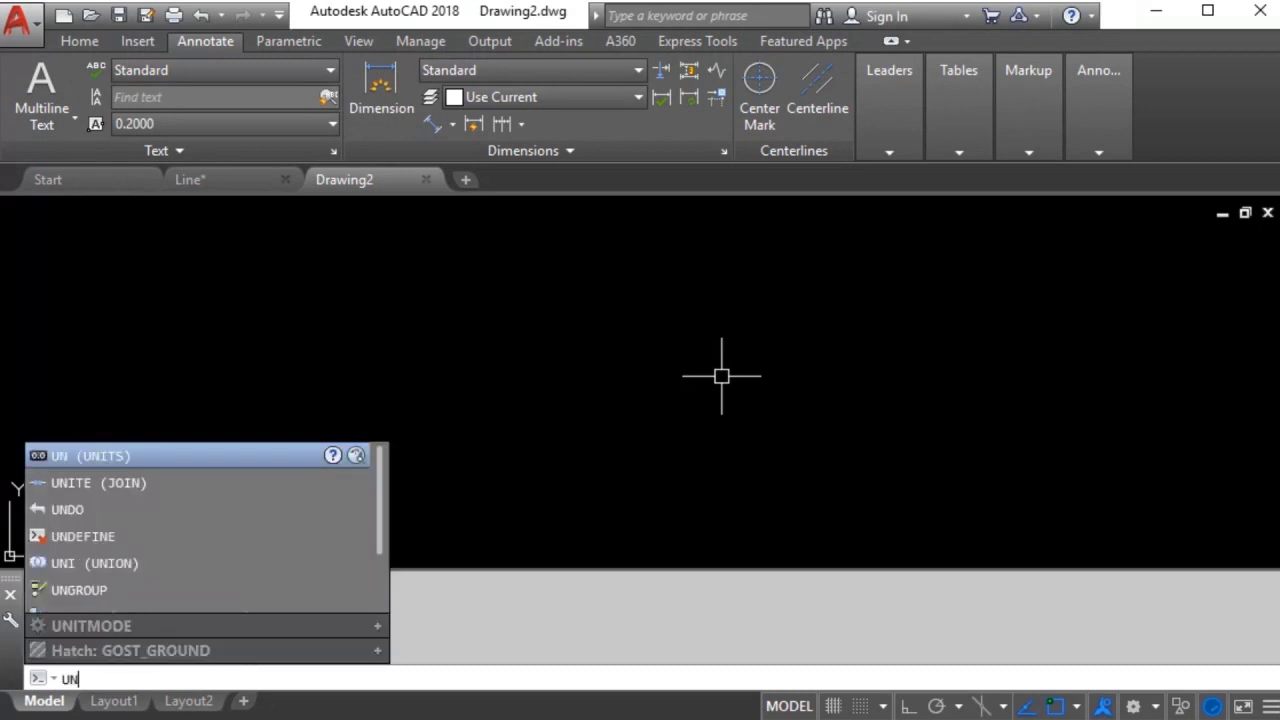
{"action": "key", "text": "Return"}
{"action": "left_click", "coordinate": [607, 214]}
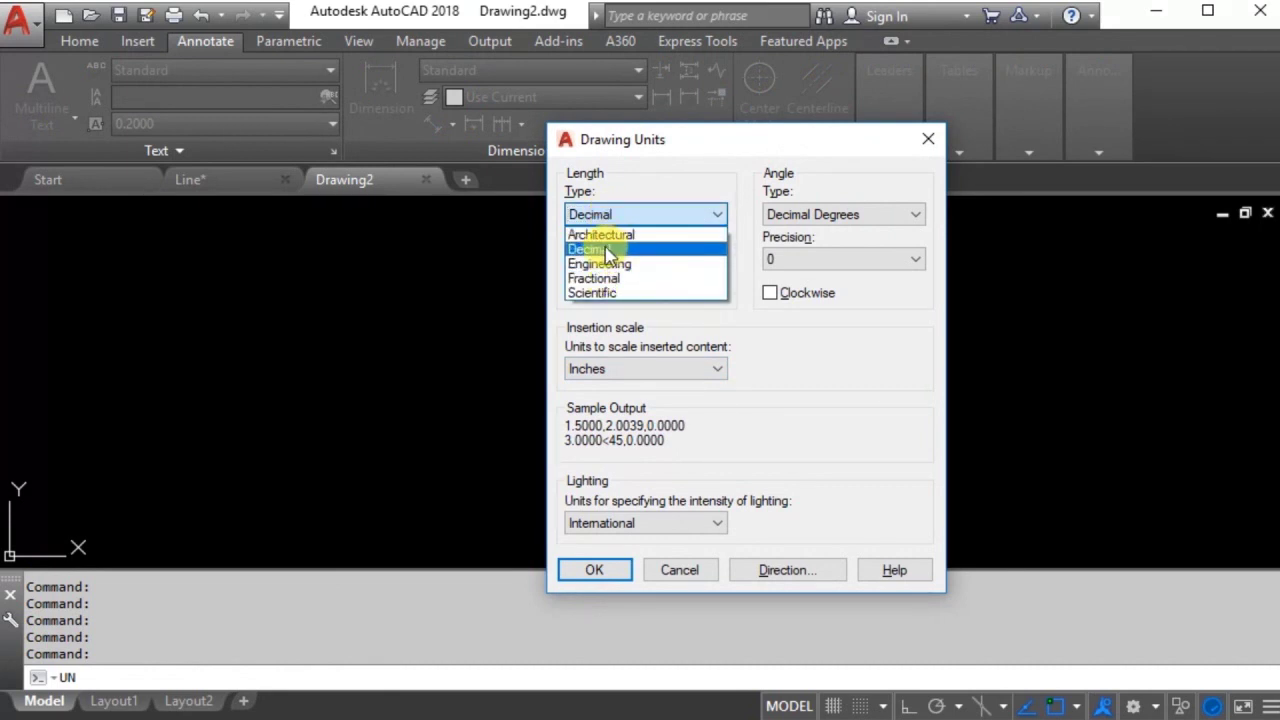
{"action": "left_click", "coordinate": [605, 250]}
{"action": "left_click", "coordinate": [600, 369]}
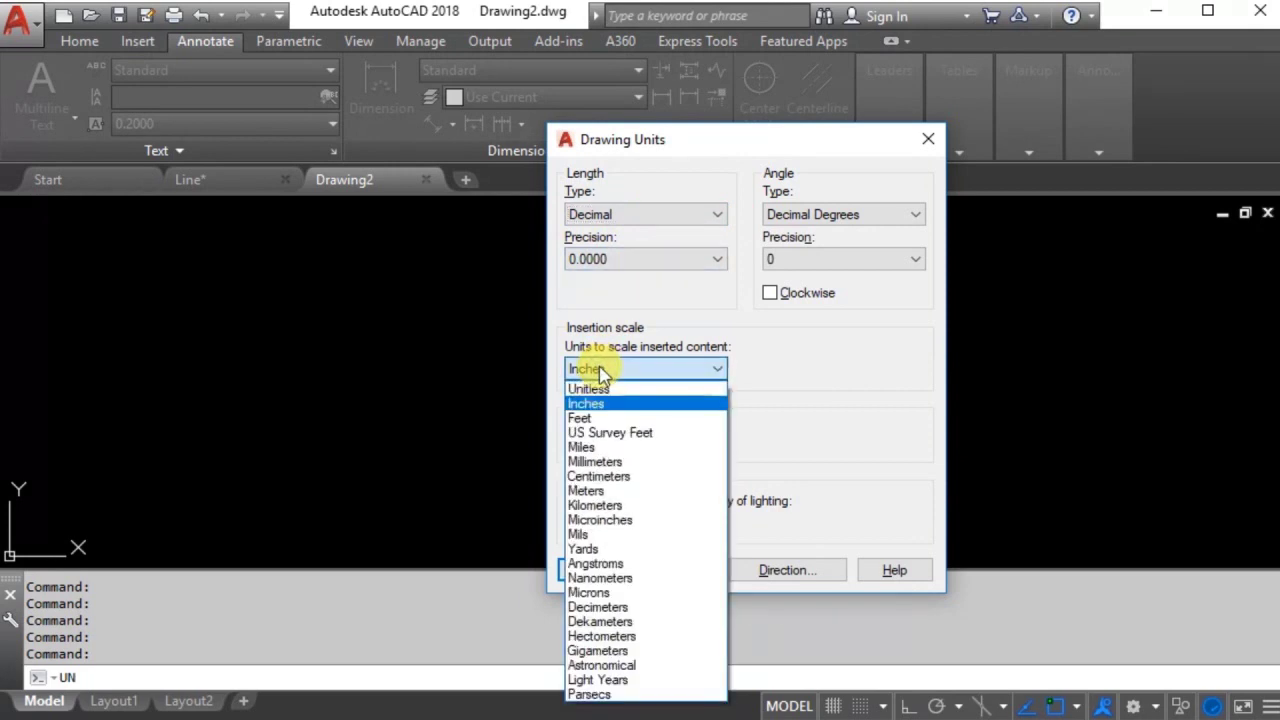
{"action": "left_click", "coordinate": [598, 490]}
{"action": "left_click", "coordinate": [598, 570]}
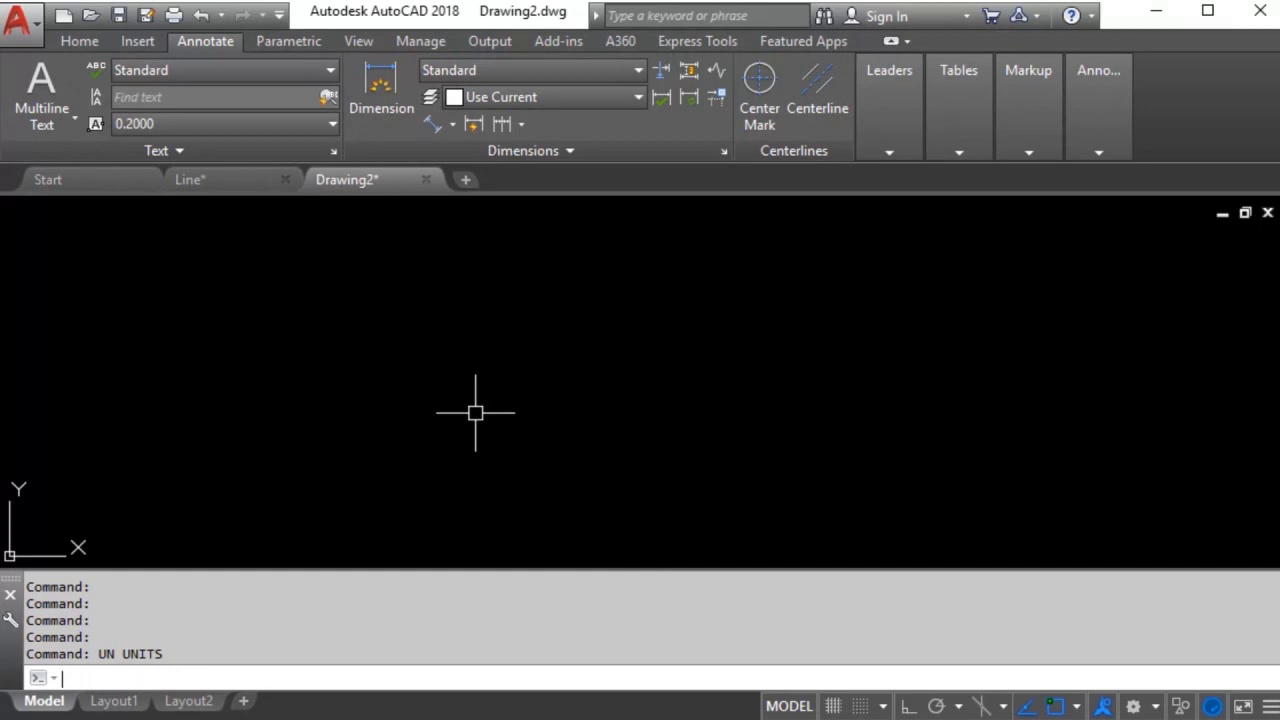
- Draw a horizontal polyline of length 5.30 with Ortho on
{"action": "type", "text": "PL"}
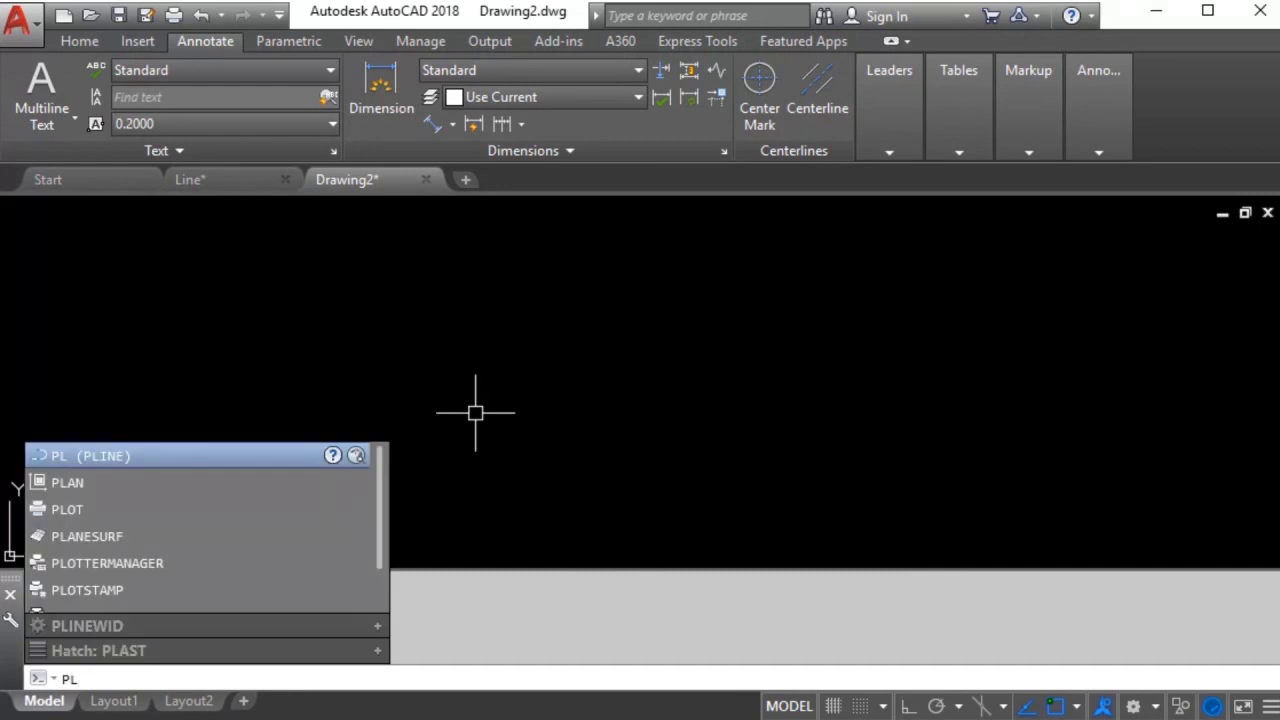
{"action": "key", "text": "Return"}
{"action": "left_click", "coordinate": [267, 382]}
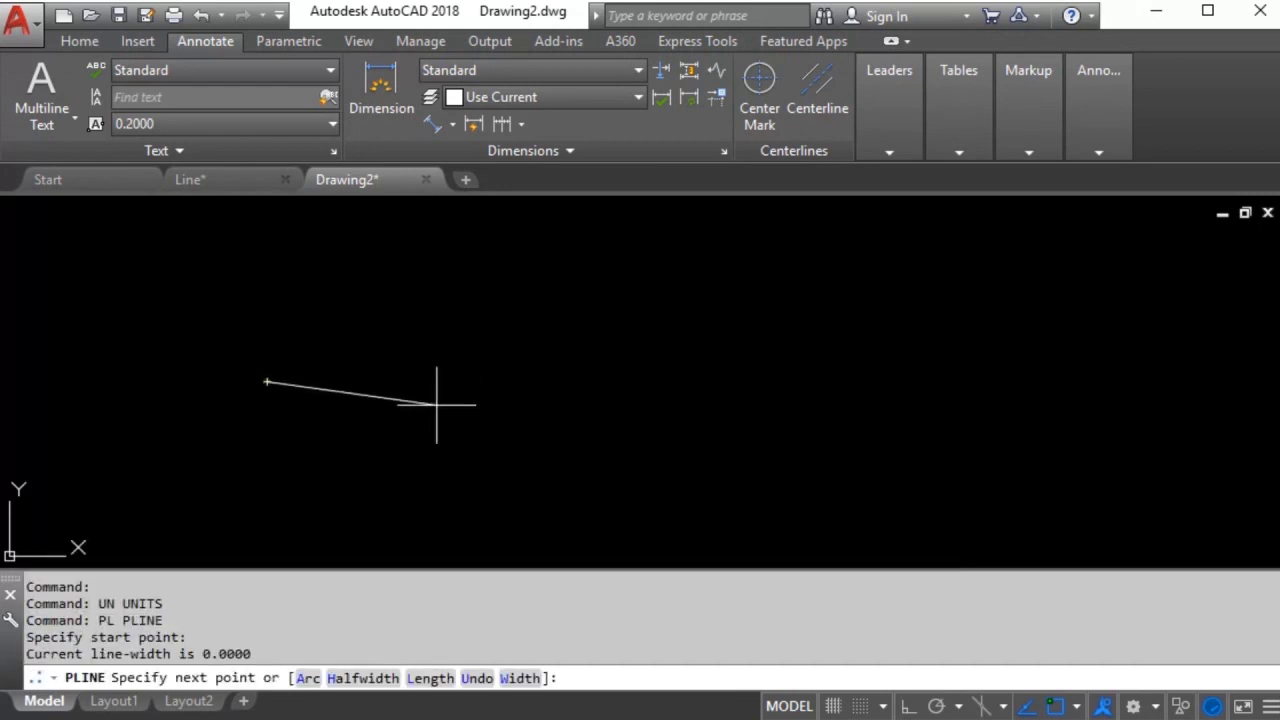
{"action": "key", "text": "F8"}
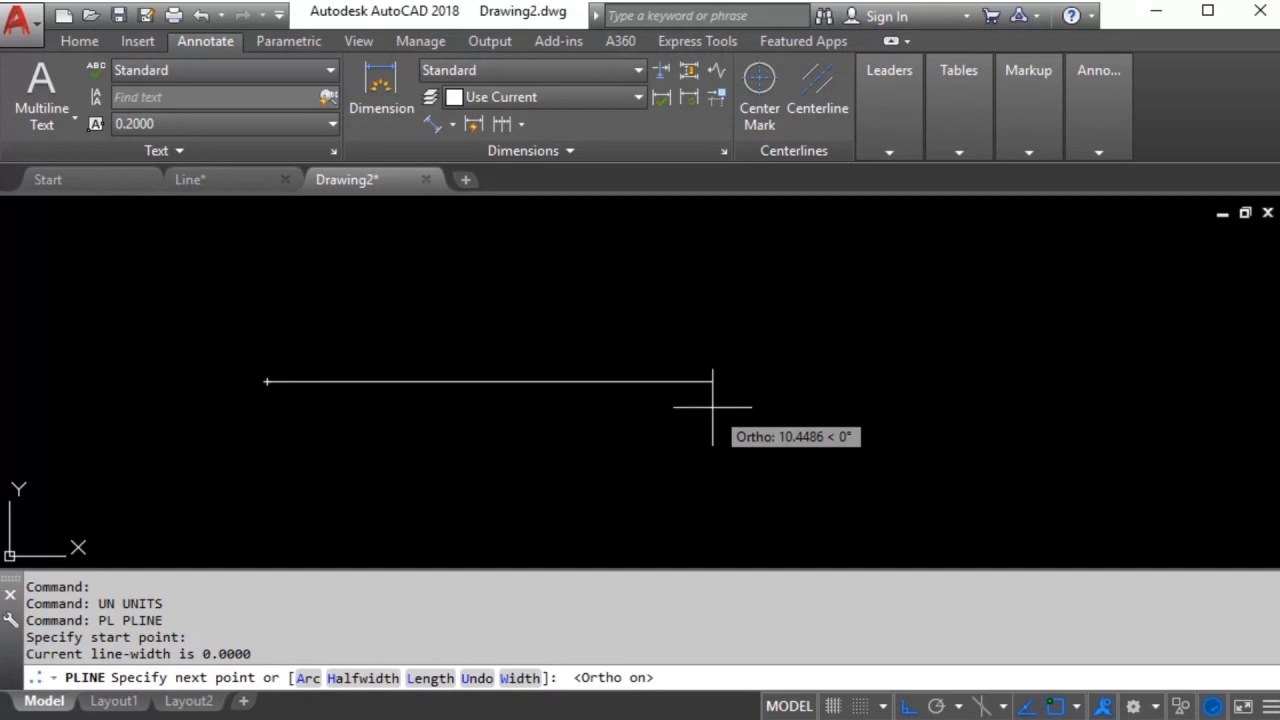
{"action": "type", "text": "5"}
{"action": "type", "text": "."}
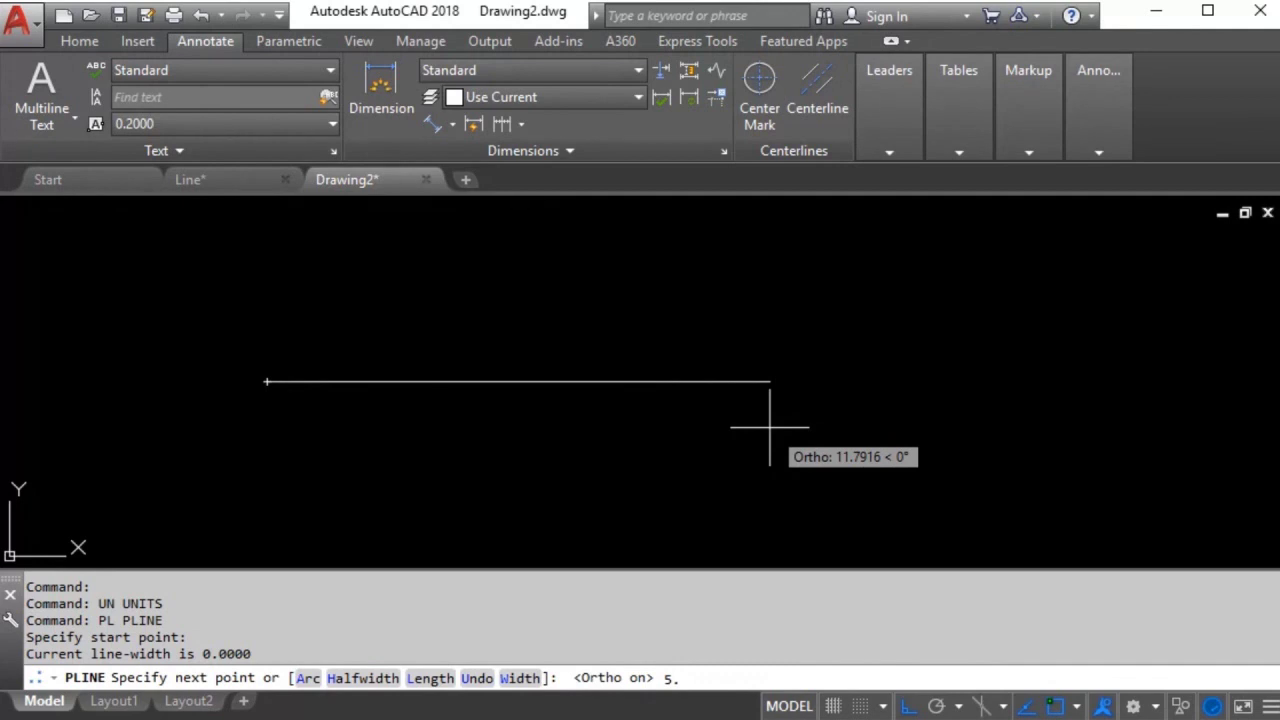
{"action": "type", "text": "3"}
{"action": "type", "text": "0"}
{"action": "key", "text": "Return"}
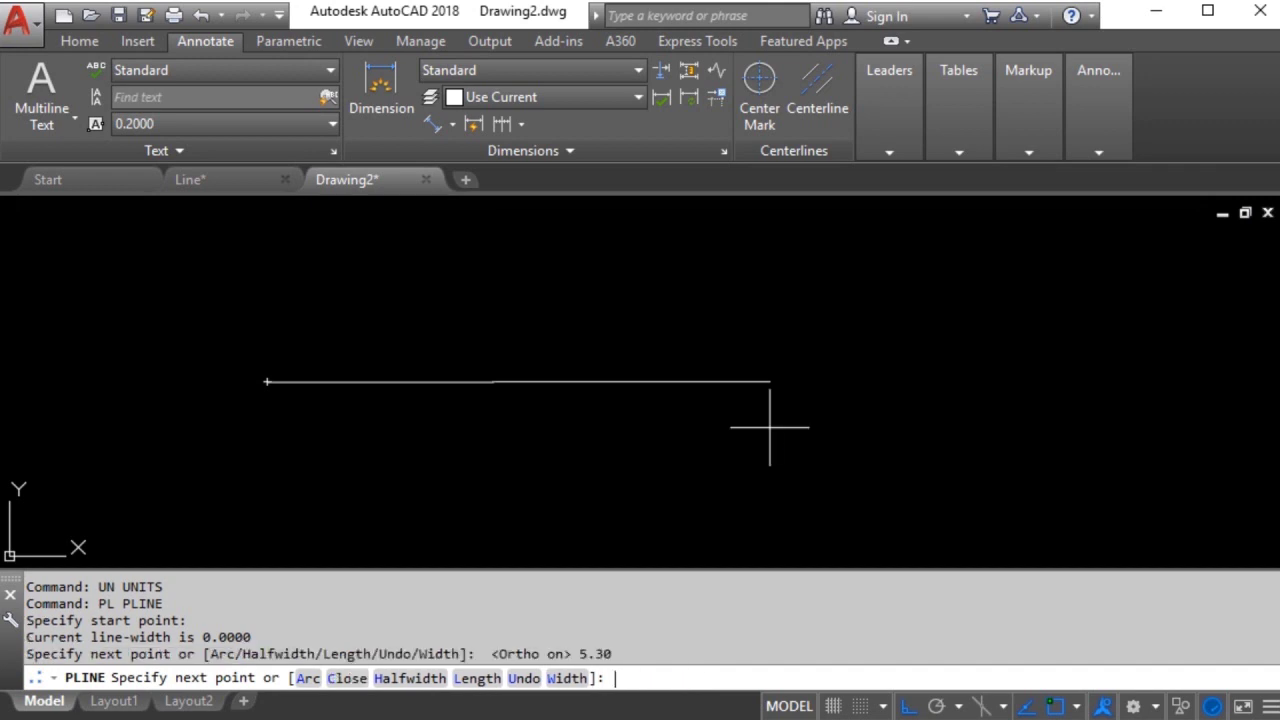
{"action": "right_click", "coordinate": [584, 371]}
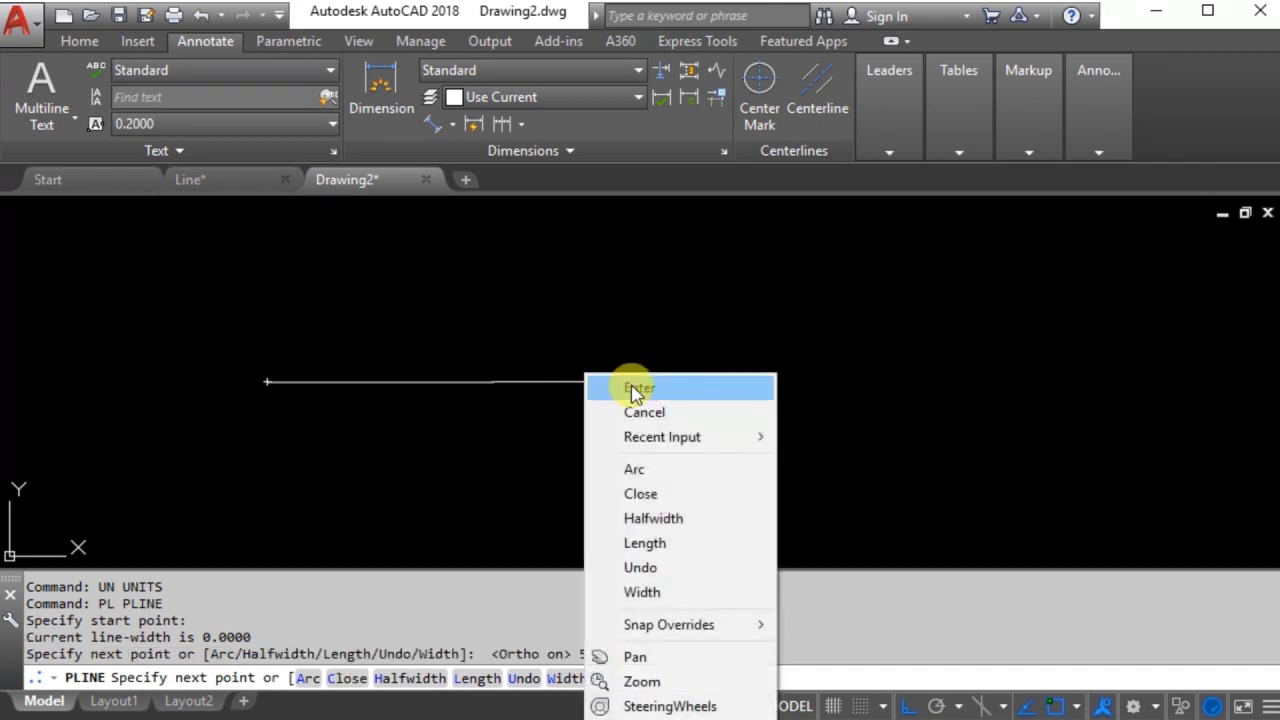
{"action": "left_click", "coordinate": [605, 385]}
{"action": "scroll", "coordinate": [312, 359], "scroll_direction": "up", "scroll_amount": 2}
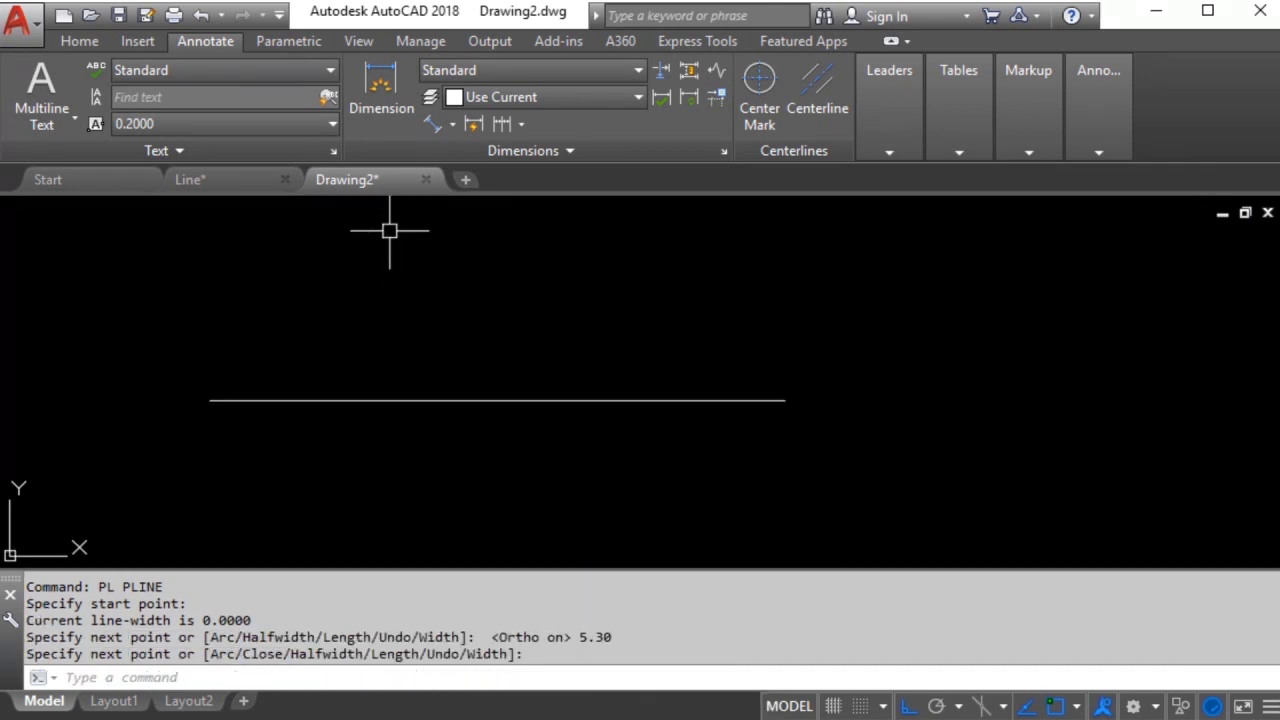
- Place an aligned dimension between the line's endpoints below it, reading 5.3000
{"action": "left_click", "coordinate": [455, 125]}
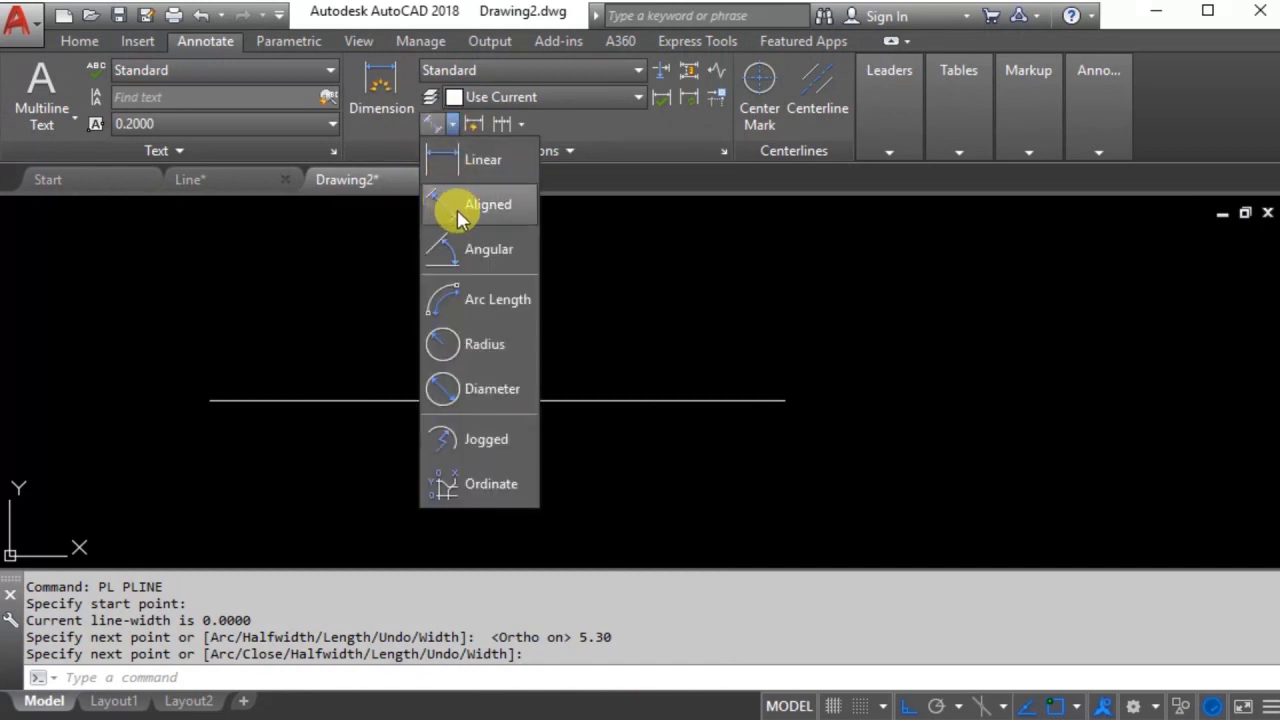
{"action": "left_click", "coordinate": [458, 207]}
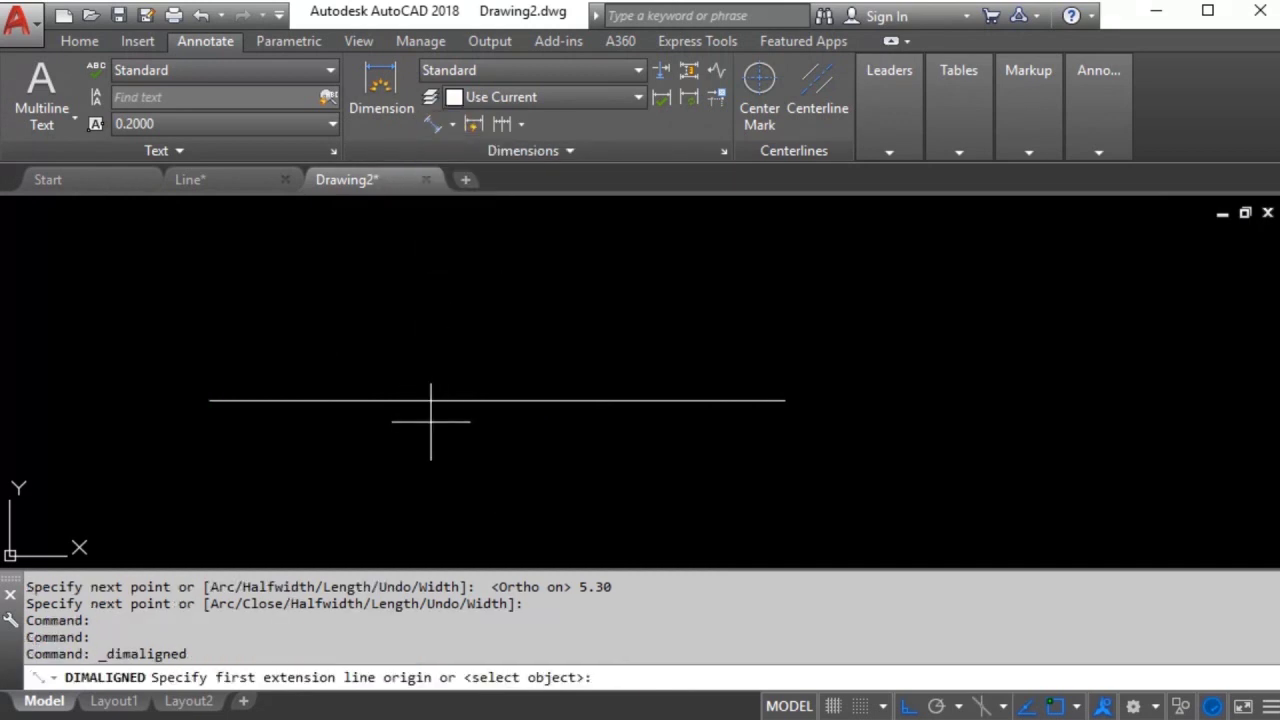
{"action": "left_click", "coordinate": [209, 400]}
{"action": "left_click", "coordinate": [785, 400]}
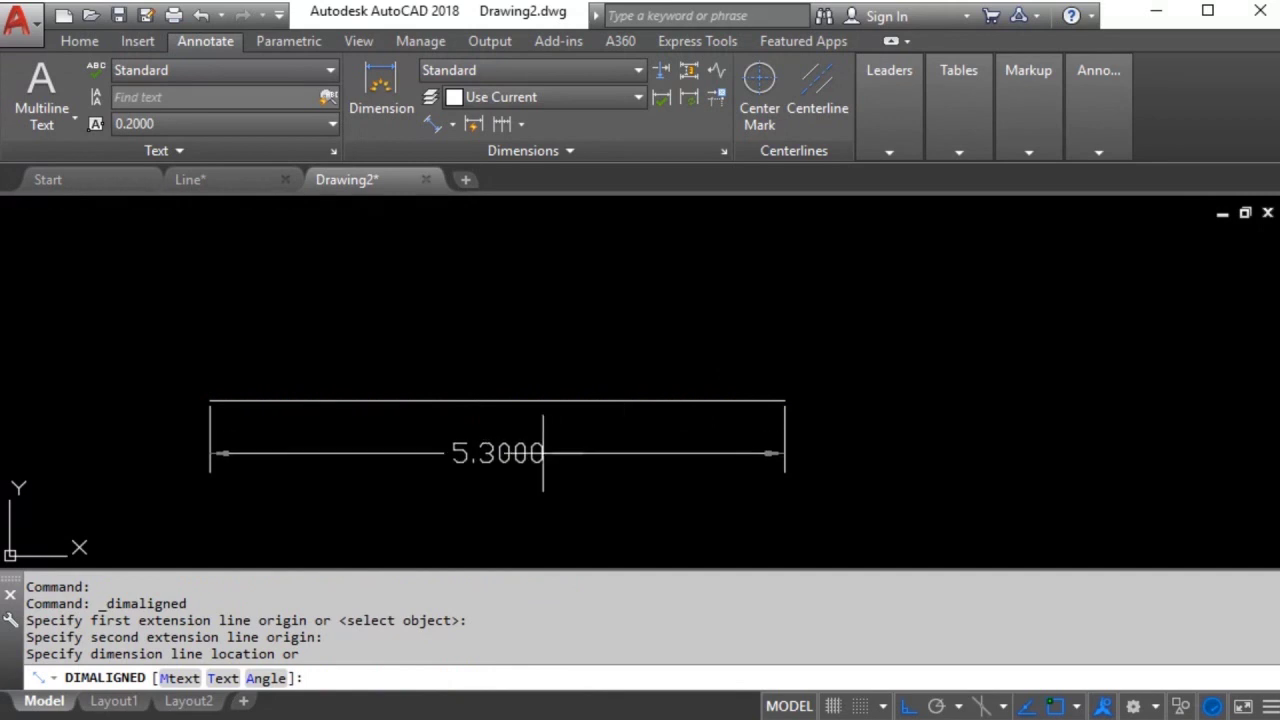
{"action": "left_click", "coordinate": [500, 467]}
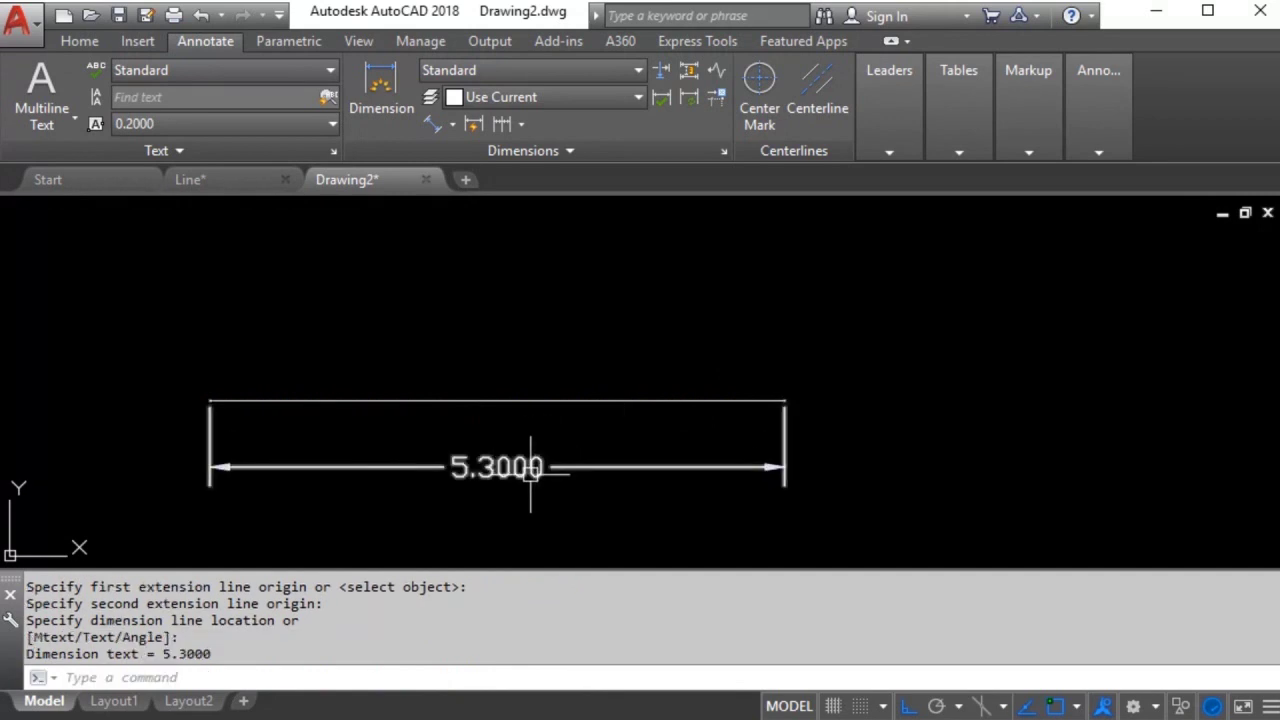